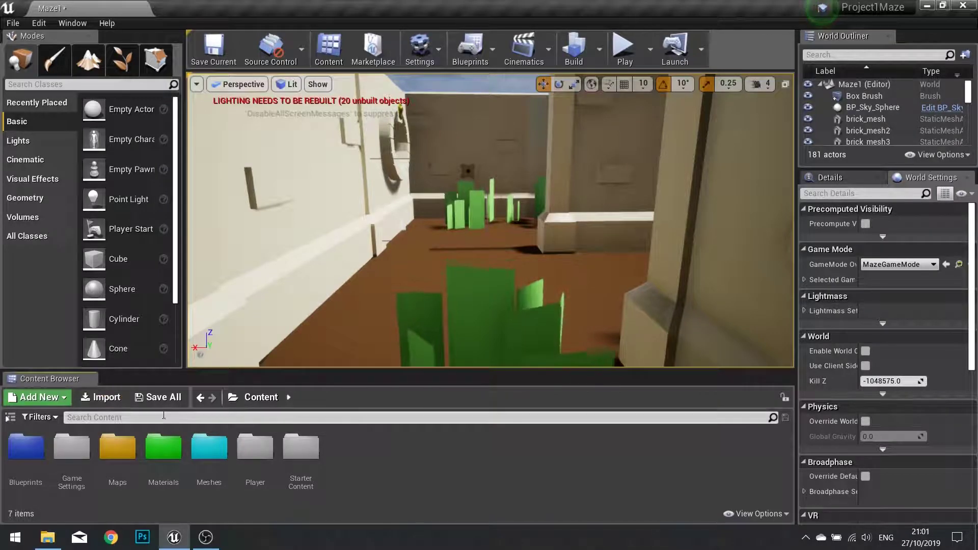
# Create a UI folder in Content with a Textures folder inside it, and open Textures
pyautogui.click(38, 397)
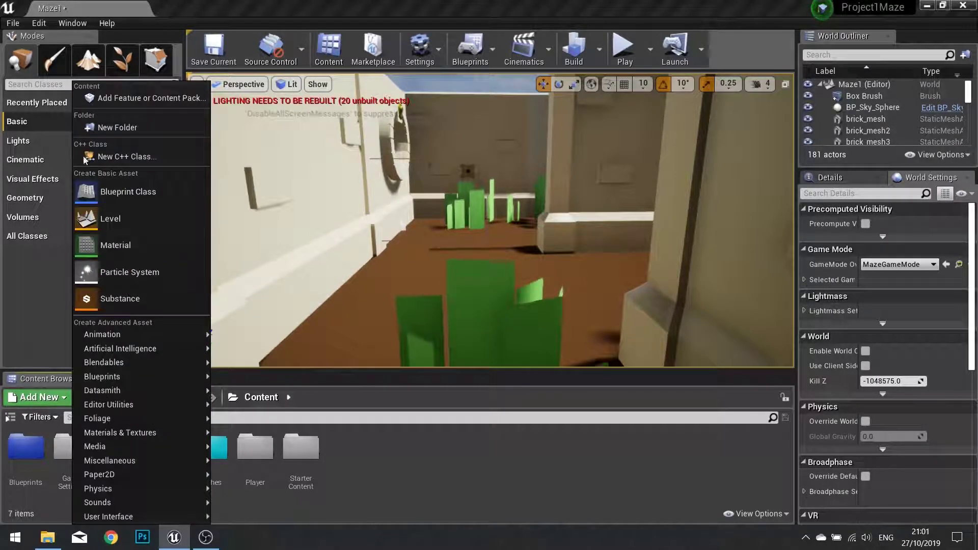
pyautogui.click(115, 128)
pyautogui.write('UI')
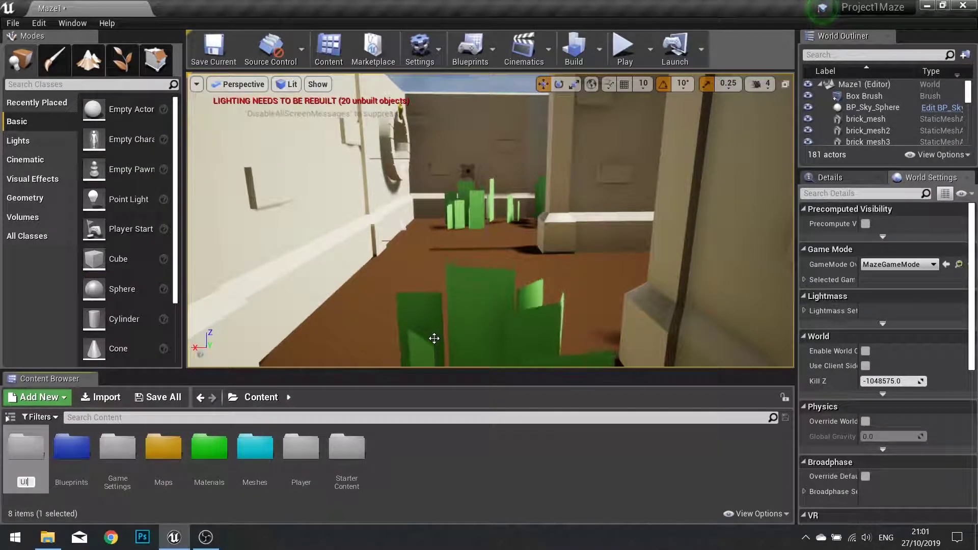
pyautogui.press('Return')
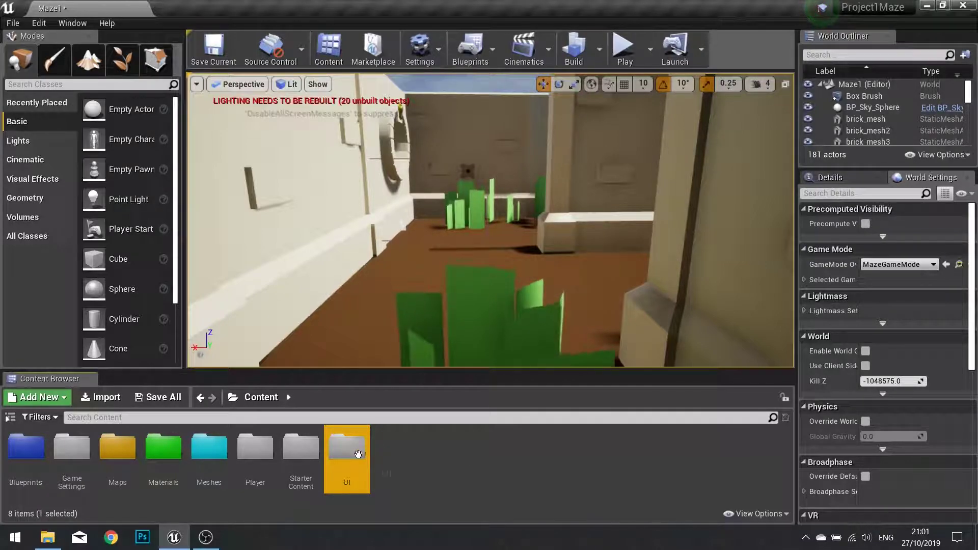
pyautogui.doubleClick(358, 454)
pyautogui.click(60, 402)
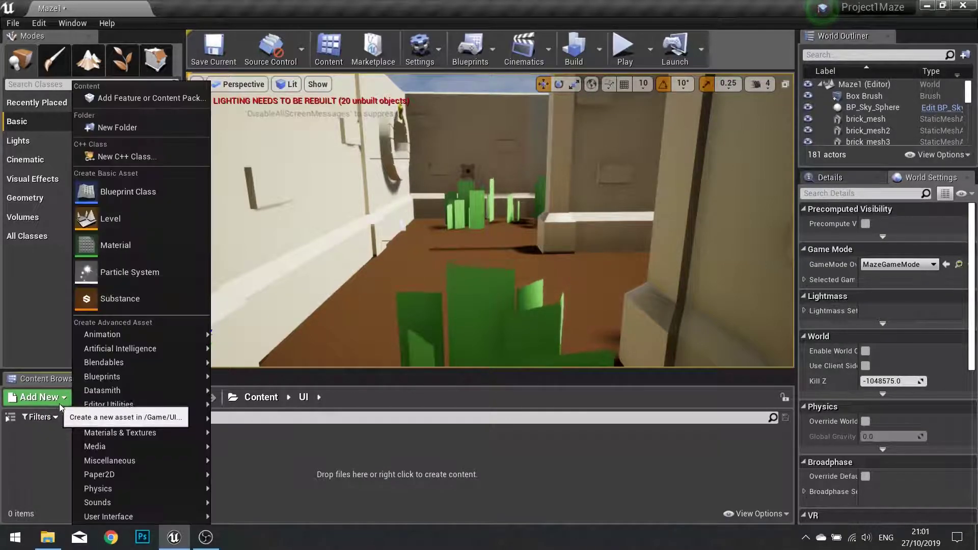
pyautogui.click(118, 127)
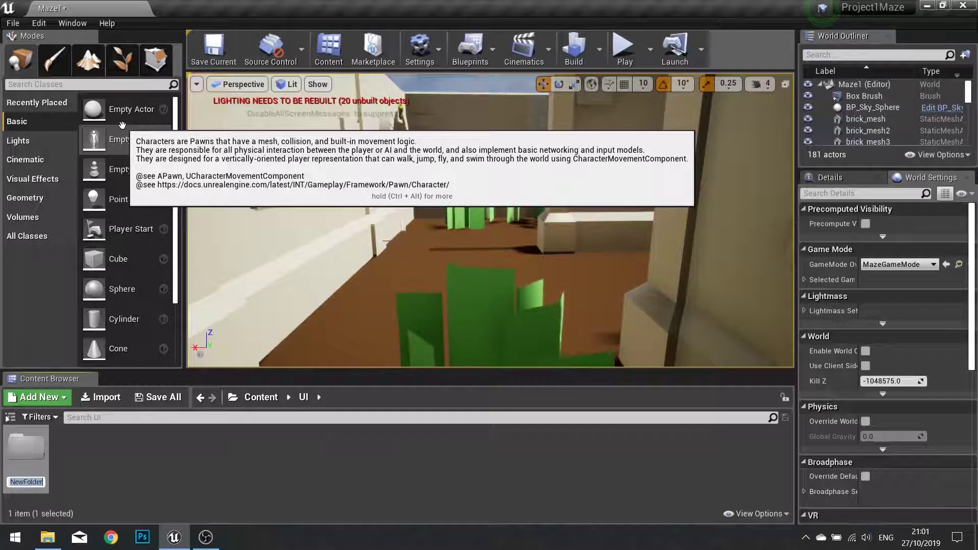
pyautogui.write('Textures')
pyautogui.press('Return')
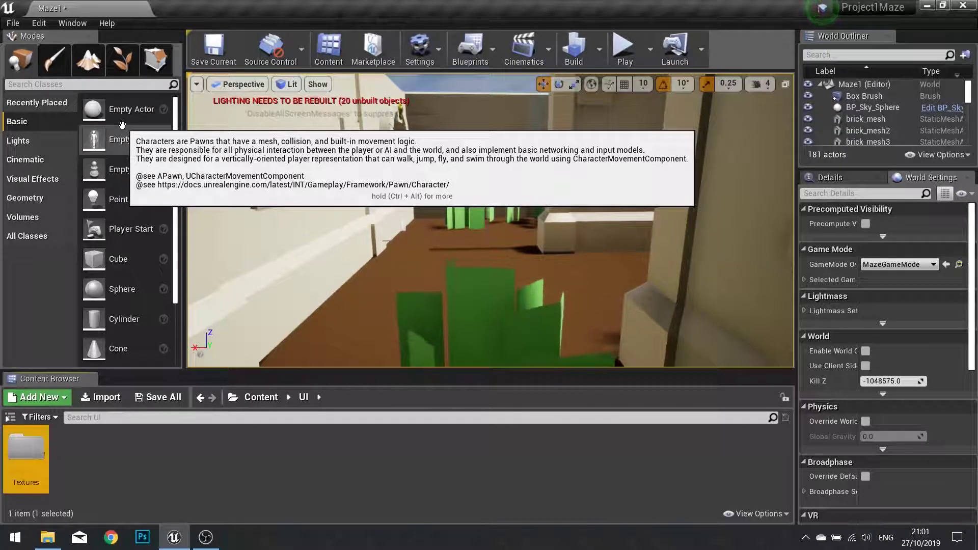
pyautogui.doubleClick(48, 463)
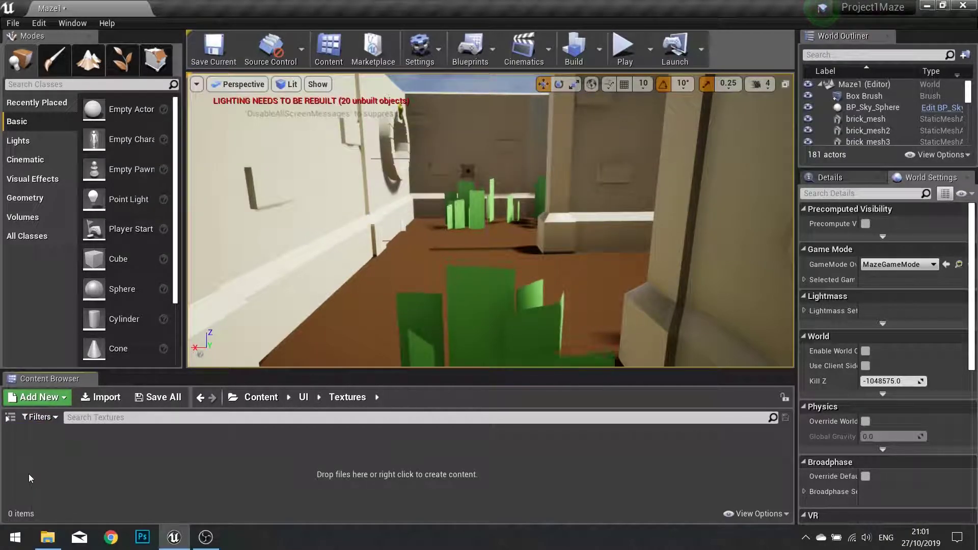
# Import the heartempty_t, heartfull_t and skull_t images into the Textures folder
pyautogui.click(114, 399)
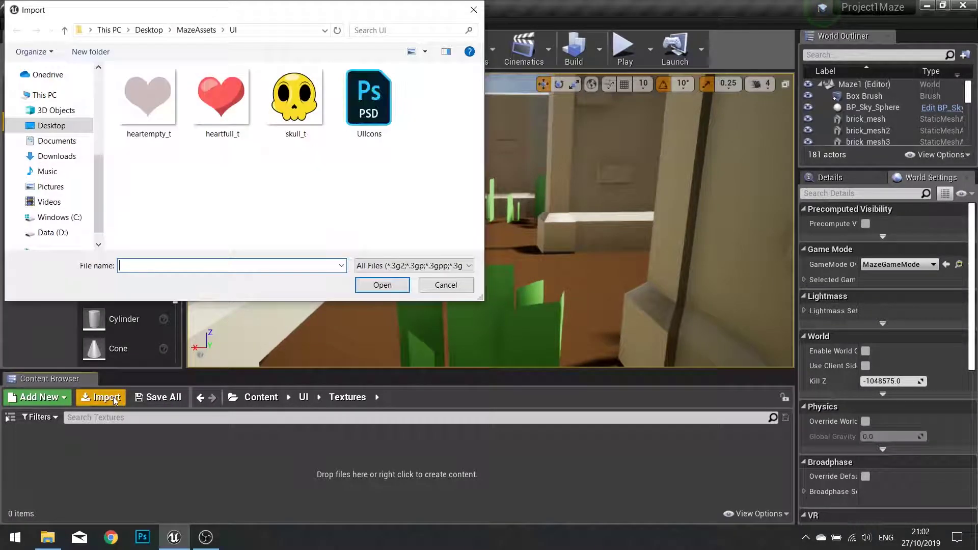
pyautogui.click(168, 107)
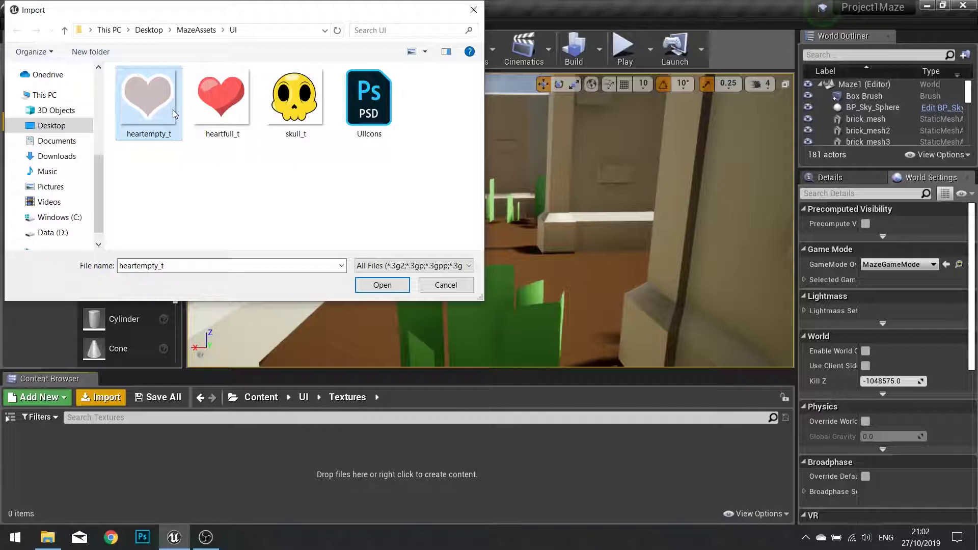
pyautogui.keyDown('ctrl'); pyautogui.click(222, 101); pyautogui.keyUp('ctrl')
pyautogui.keyDown('ctrl'); pyautogui.click(290, 119); pyautogui.keyUp('ctrl')
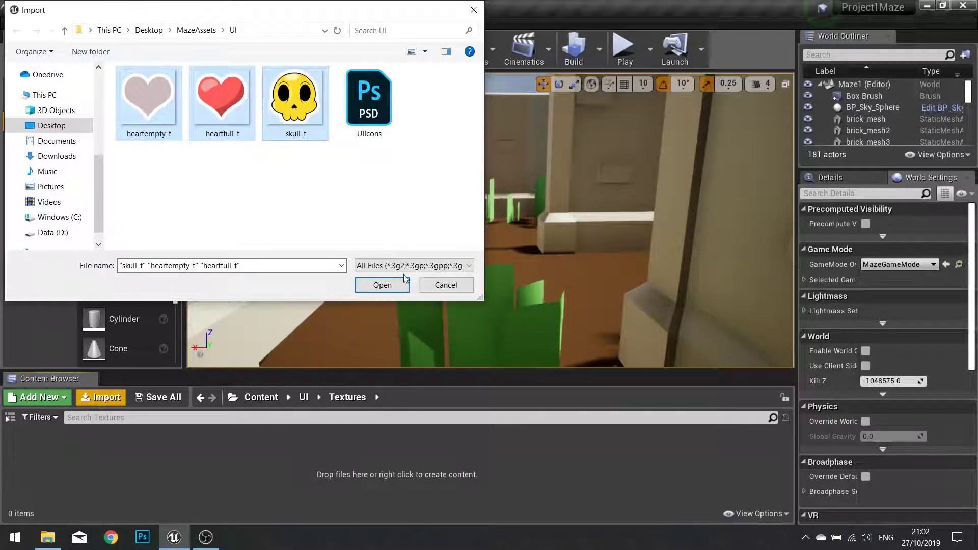
pyautogui.click(382, 285)
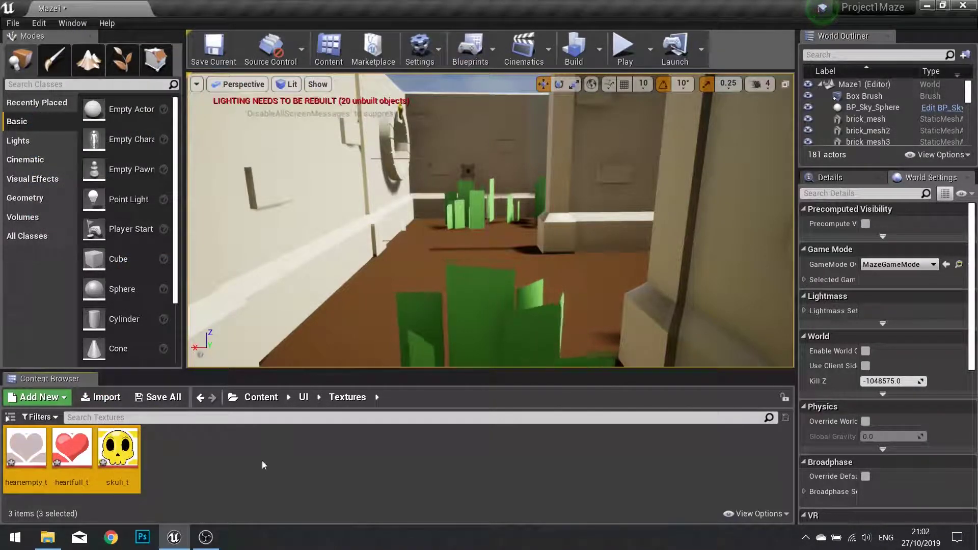
pyautogui.click(203, 459)
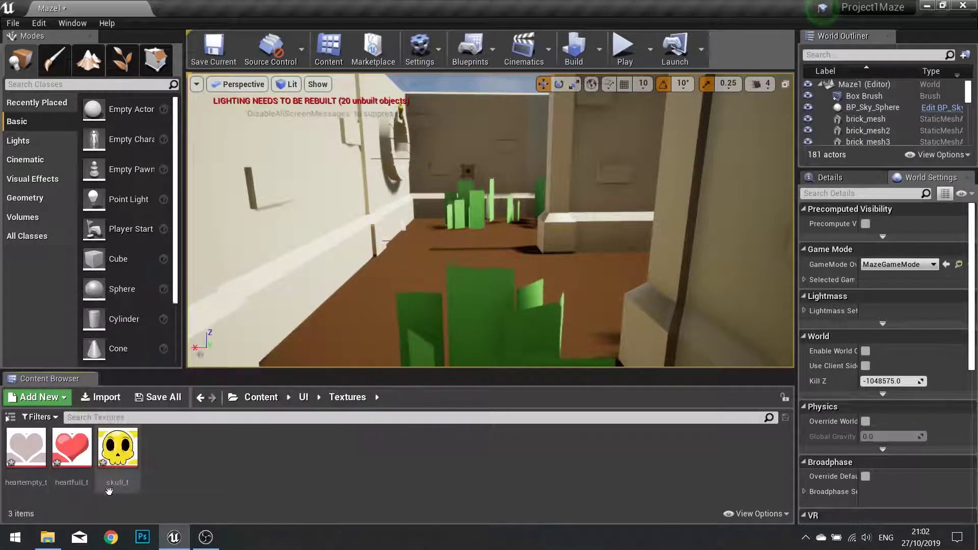
# Give the Textures folder a custom red colour (E85D5DFF), then return to the UI folder
pyautogui.moveTo(12, 473)
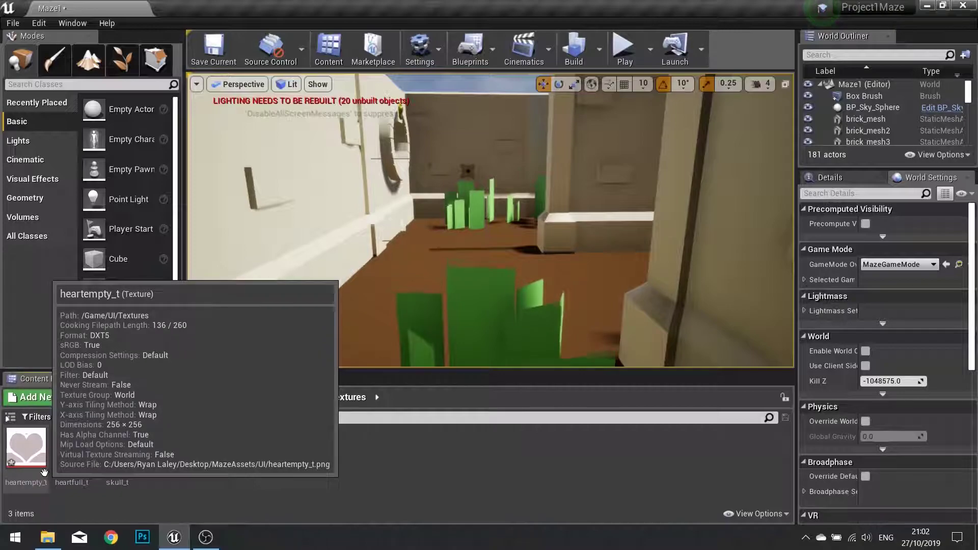
pyautogui.click(307, 400)
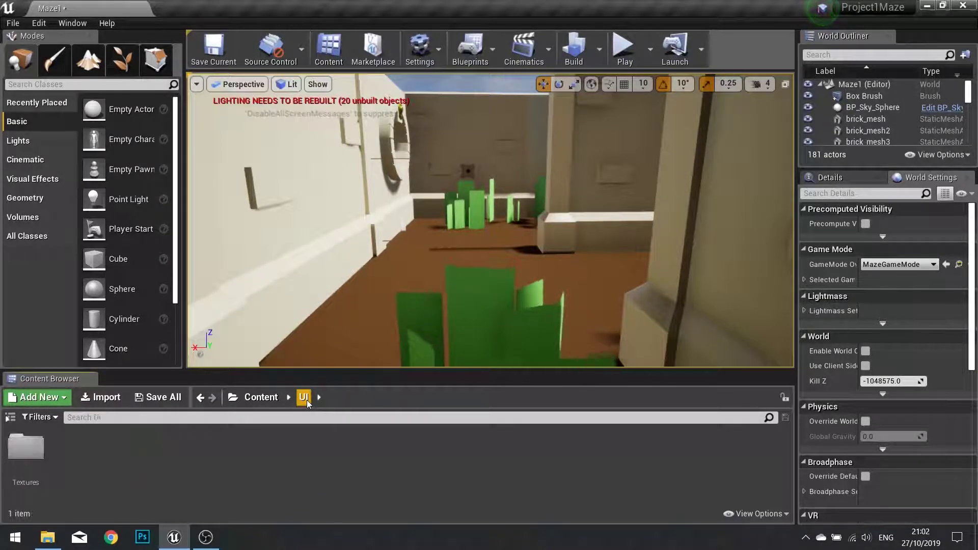
pyautogui.rightClick(22, 442)
pyautogui.moveTo(67, 252)
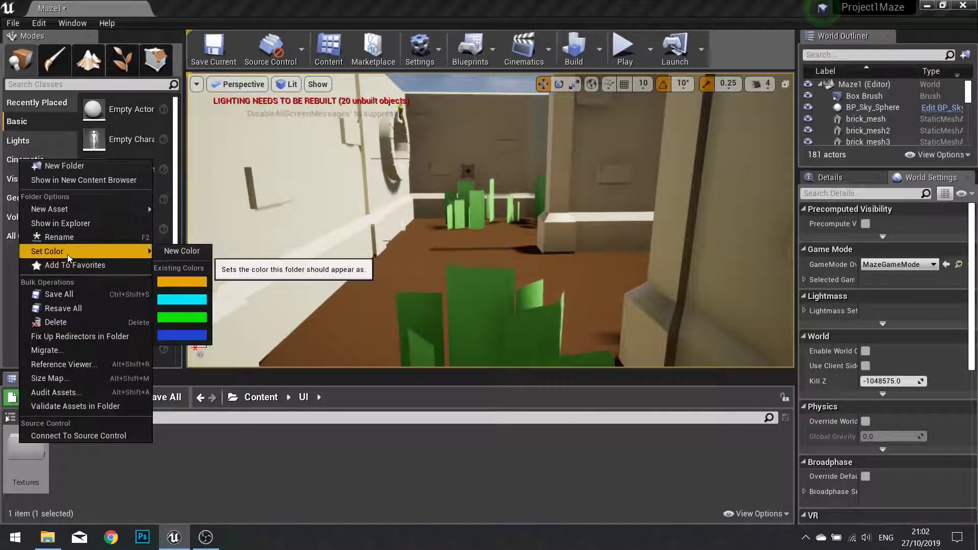
pyautogui.click(161, 252)
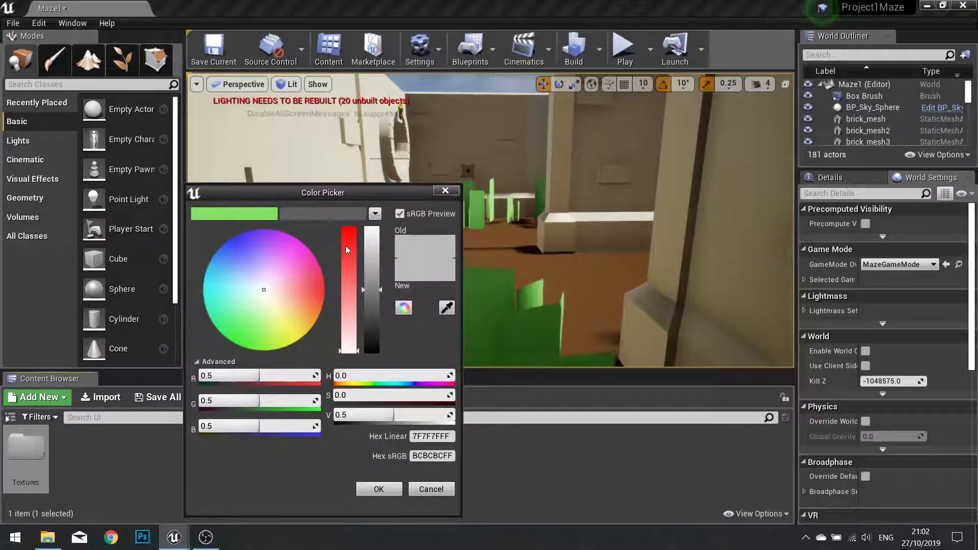
pyautogui.moveTo(345, 246)
pyautogui.mouseDown()
pyautogui.moveTo(351, 228)
pyautogui.moveTo(352, 253)
pyautogui.moveTo(353, 245)
pyautogui.moveTo(371, 252)
pyautogui.moveTo(353, 237)
pyautogui.mouseUp()
pyautogui.click(378, 490)
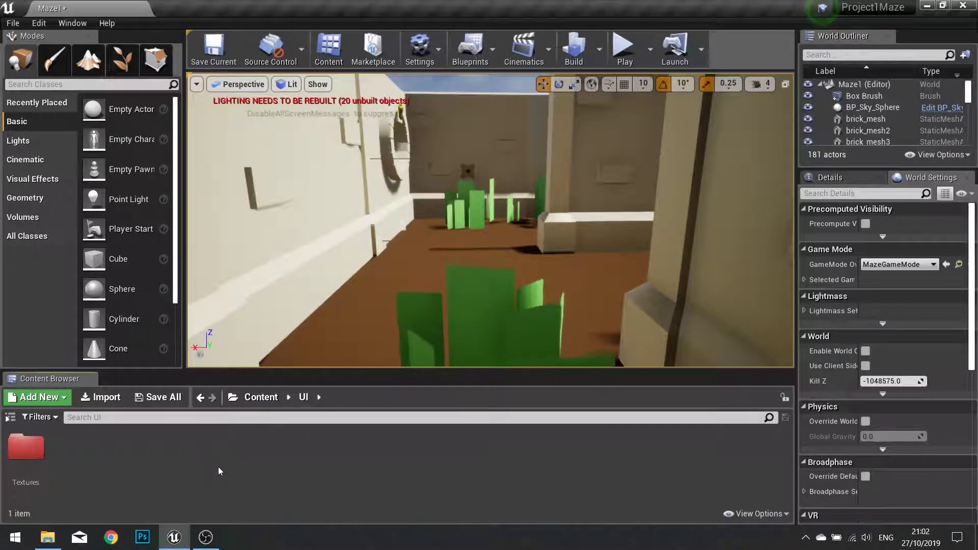
pyautogui.doubleClick(41, 445)
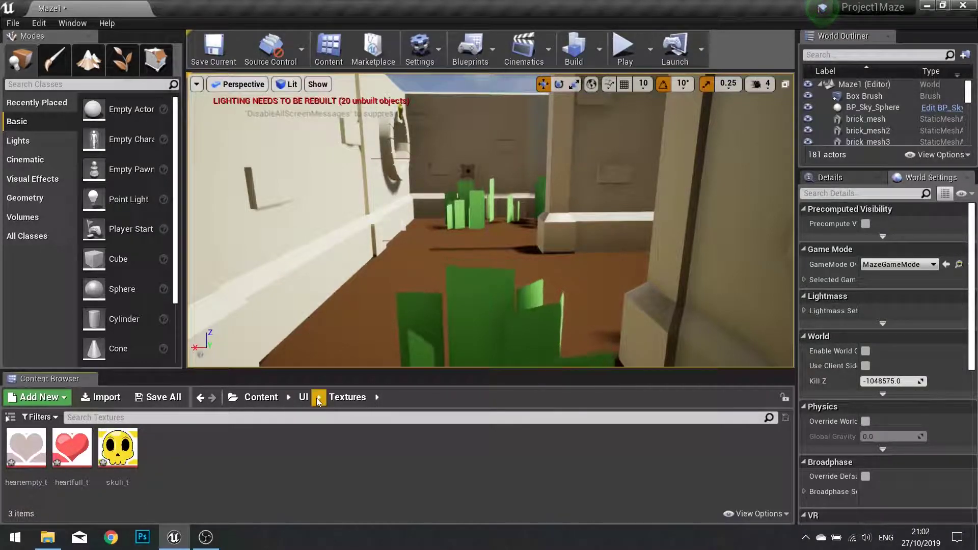
pyautogui.click(303, 397)
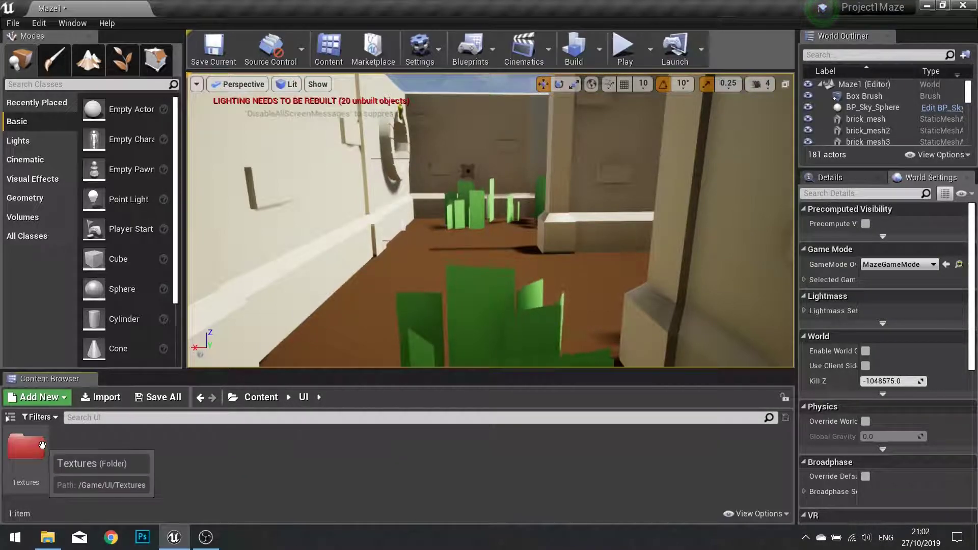
# Create a Widget Blueprint named HeadsUpDisplay in the UI folder and open it
pyautogui.click(63, 399)
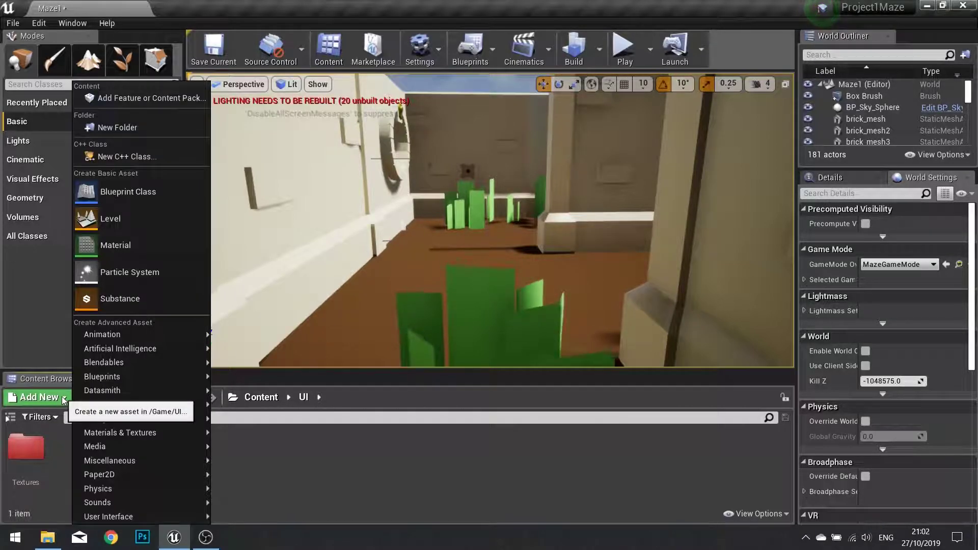
pyautogui.moveTo(117, 520)
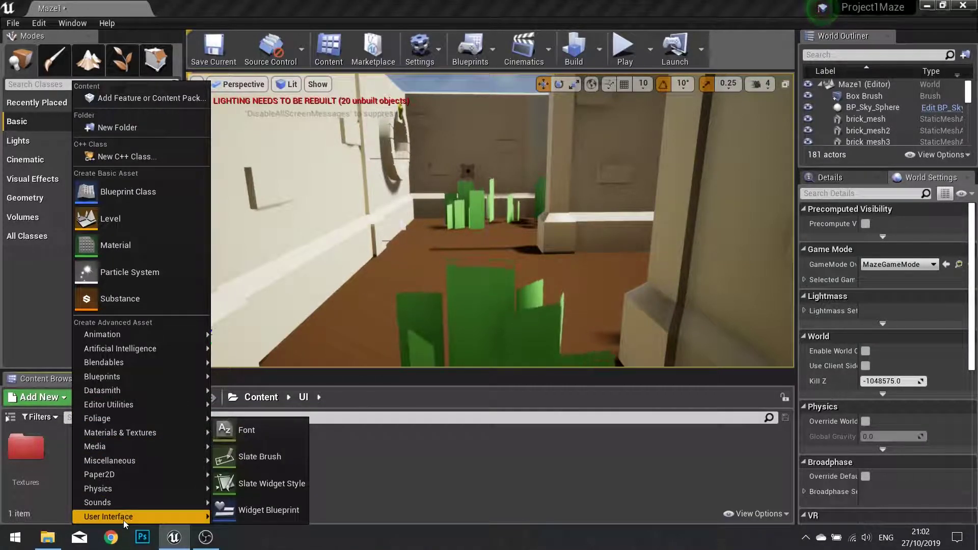
pyautogui.click(282, 514)
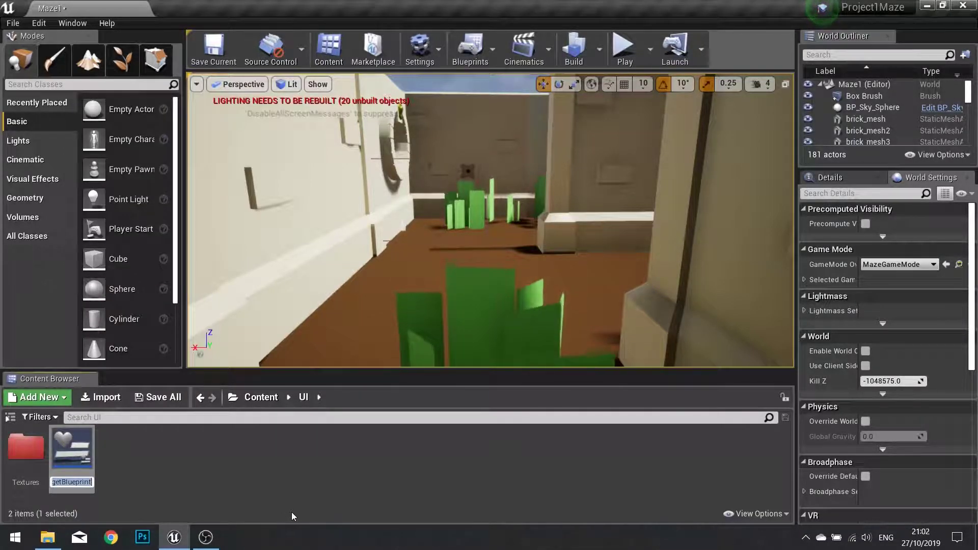
pyautogui.write('HeadsUpDisplay')
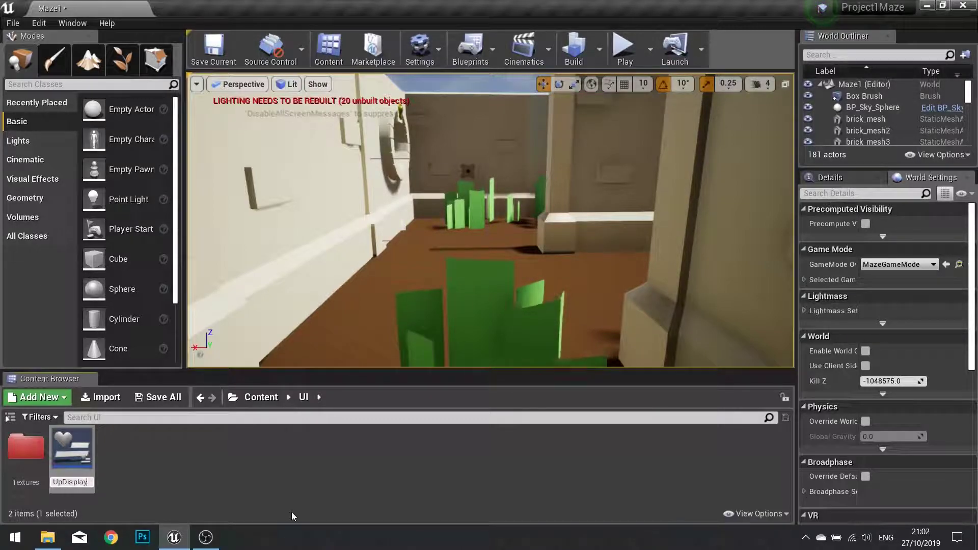
pyautogui.press('Return')
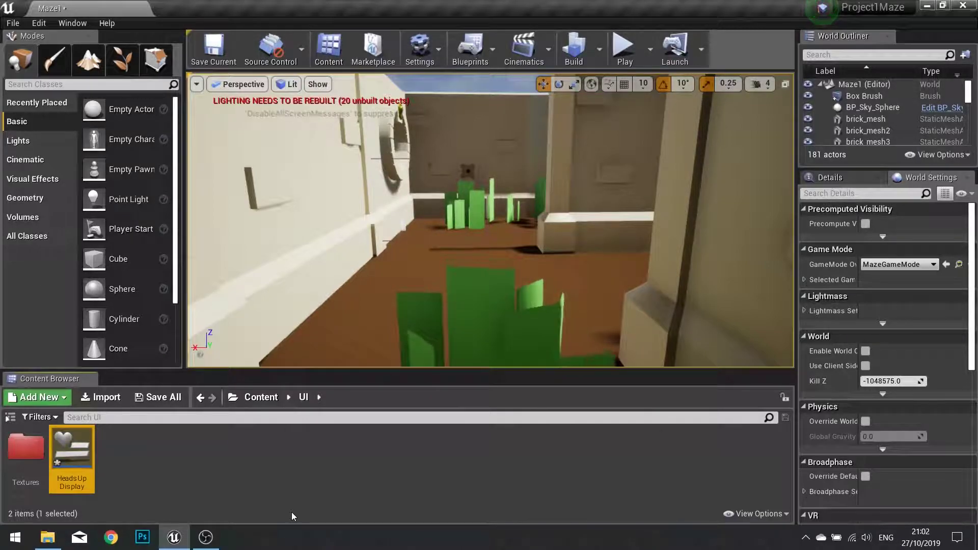
pyautogui.doubleClick(78, 453)
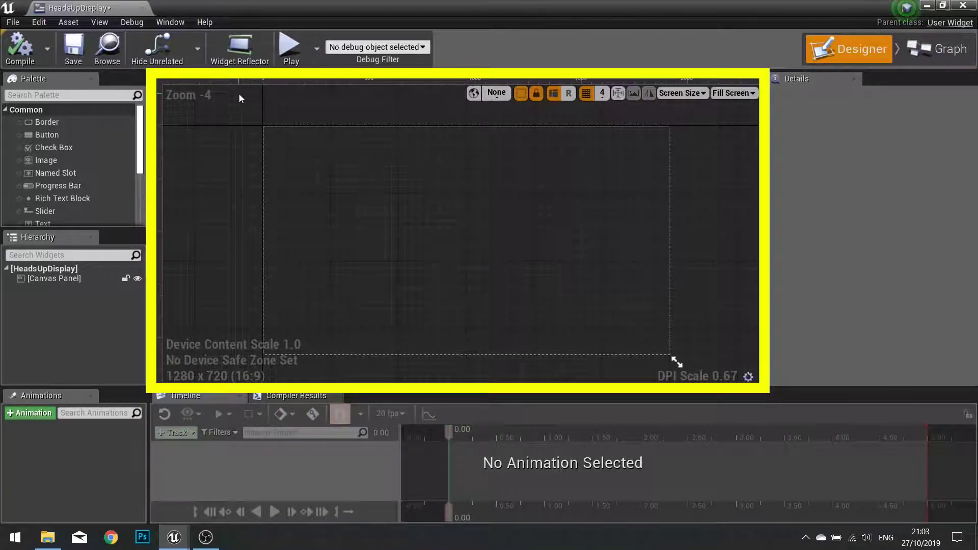
# Select the root Canvas Panel and review its properties in the Details panel
pyautogui.click(412, 354)
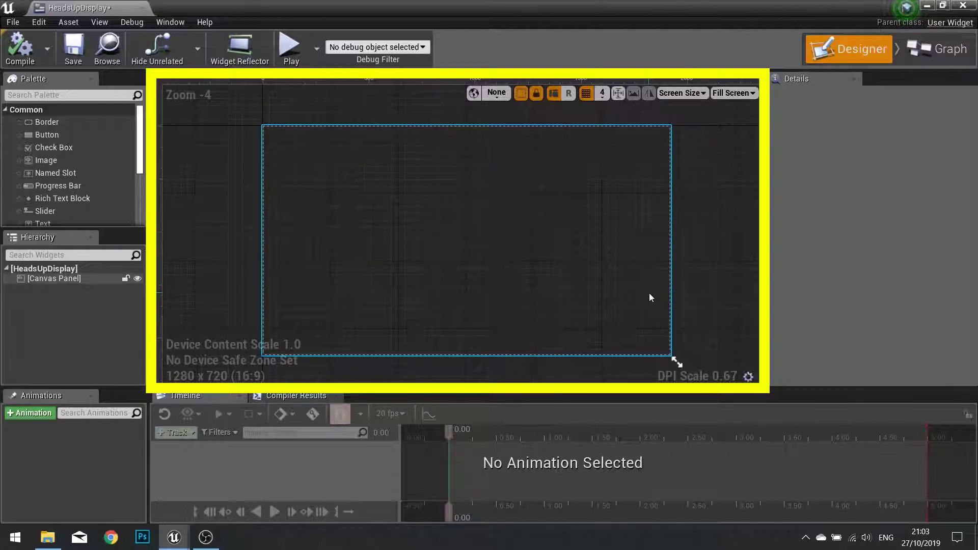
pyautogui.click(171, 160)
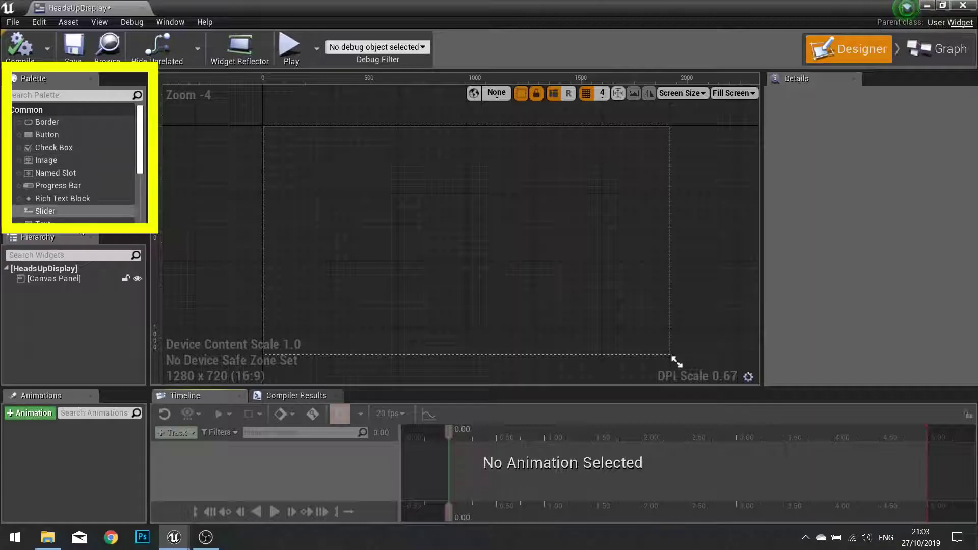
pyautogui.scroll(-5, 94, 157)
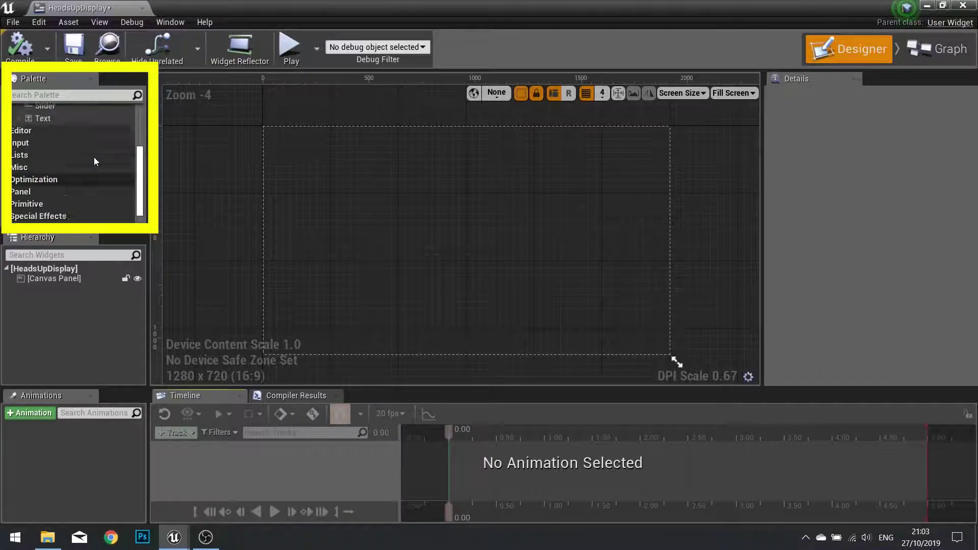
pyautogui.scroll(5, 94, 156)
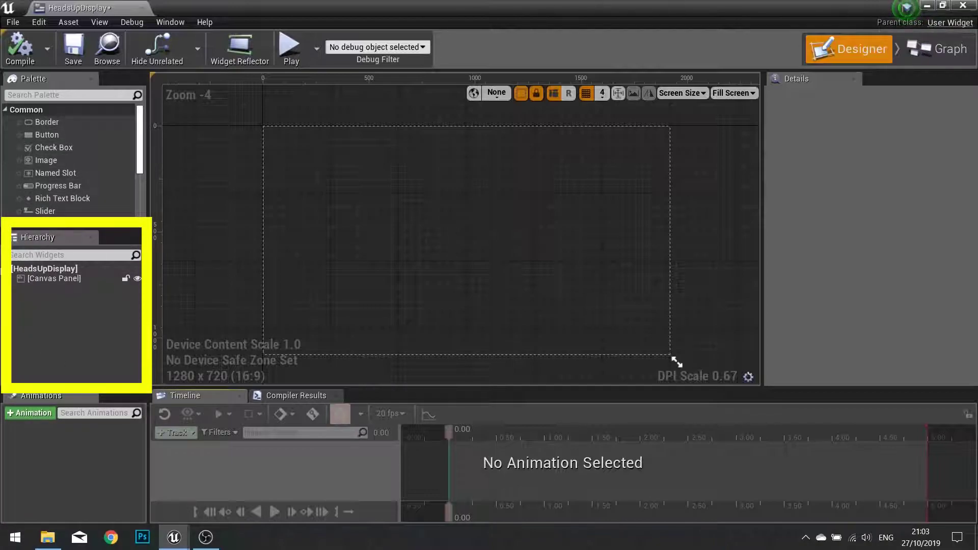
pyautogui.click(69, 279)
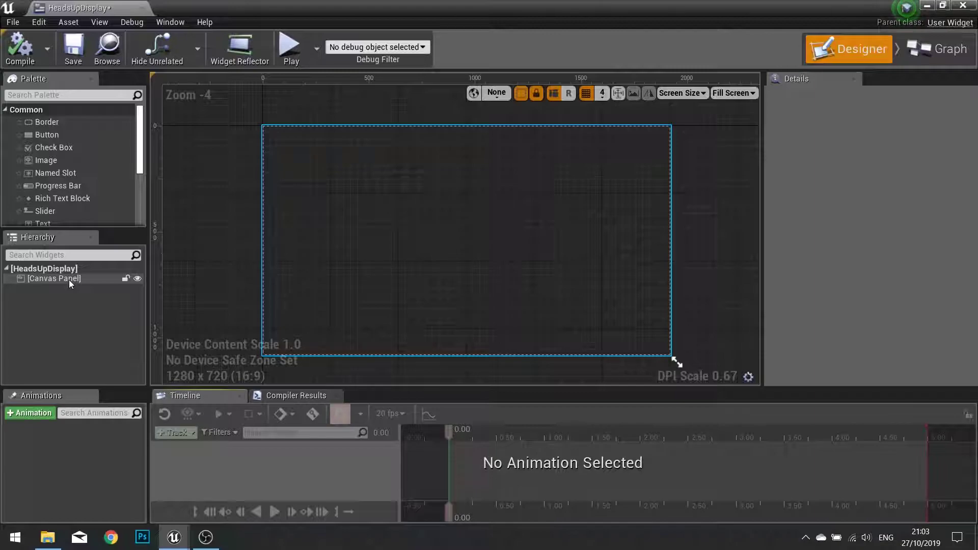
pyautogui.click(225, 189)
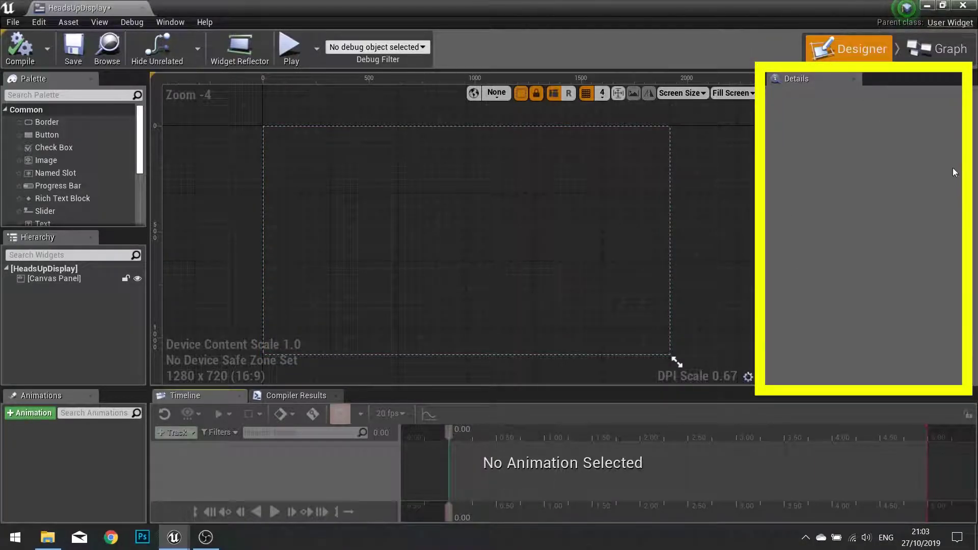
pyautogui.click(65, 282)
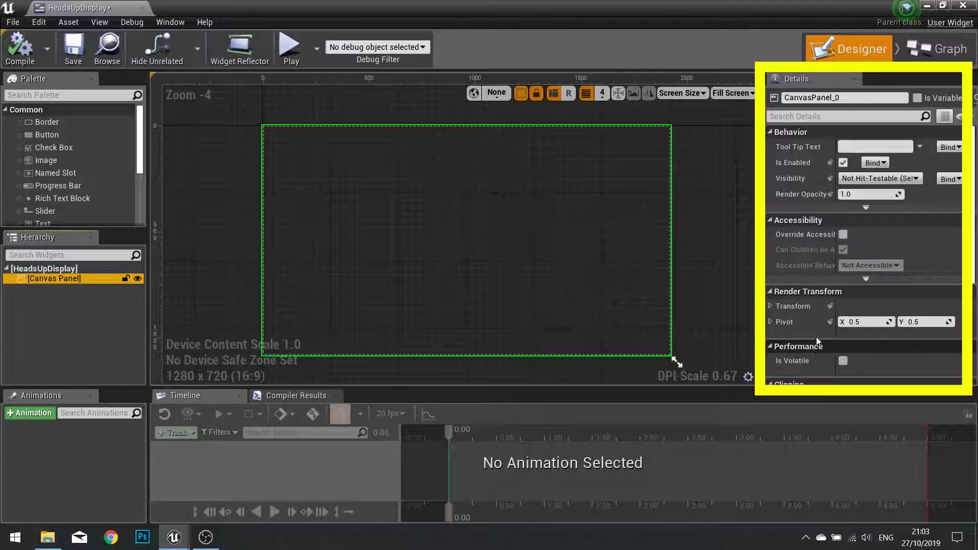
pyautogui.scroll(-3, 815, 337)
pyautogui.scroll(3, 818, 336)
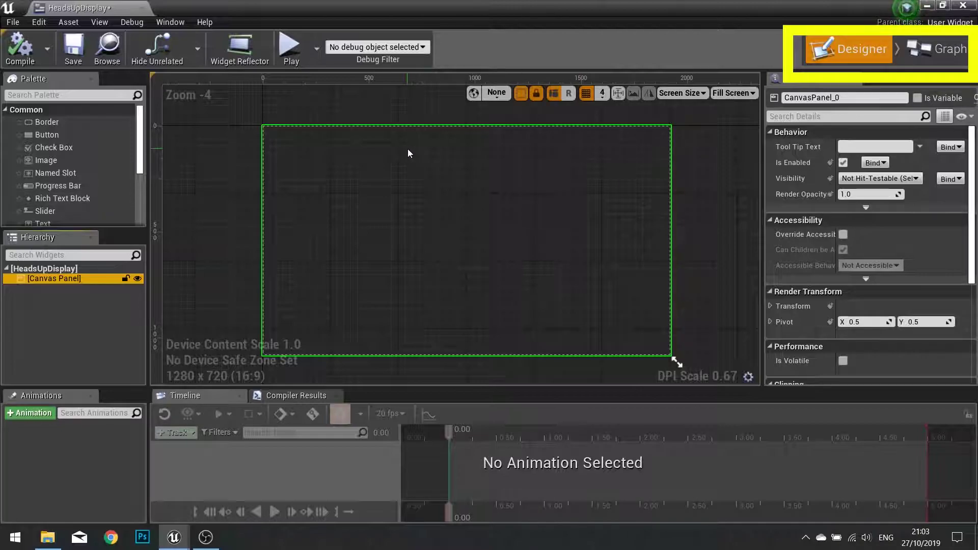
pyautogui.click(944, 48)
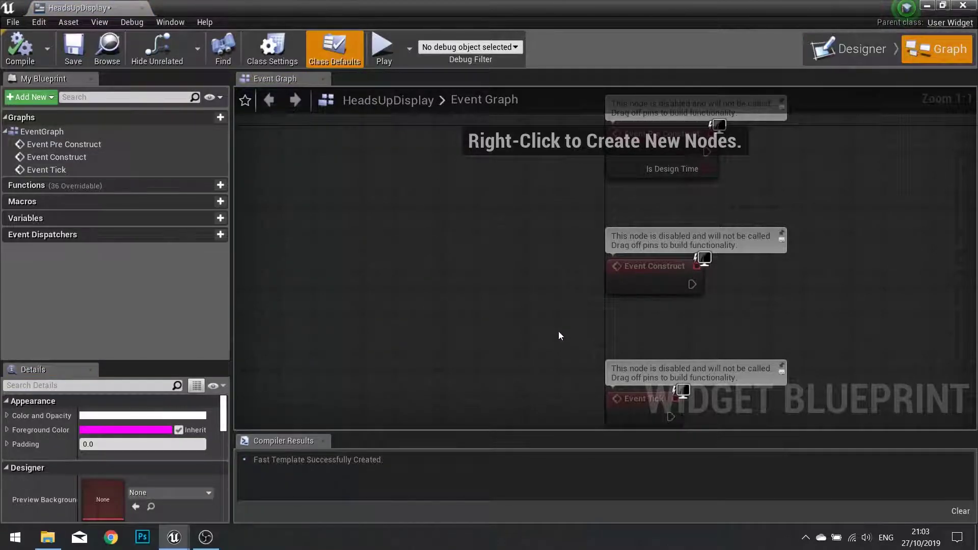
pyautogui.moveTo(558, 331); pyautogui.dragTo(366, 326, button='right')
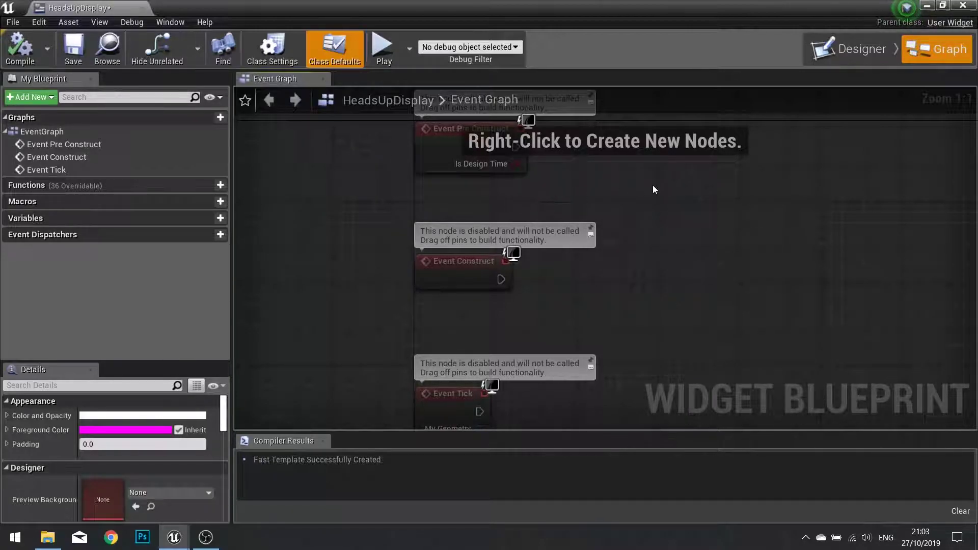
pyautogui.click(841, 45)
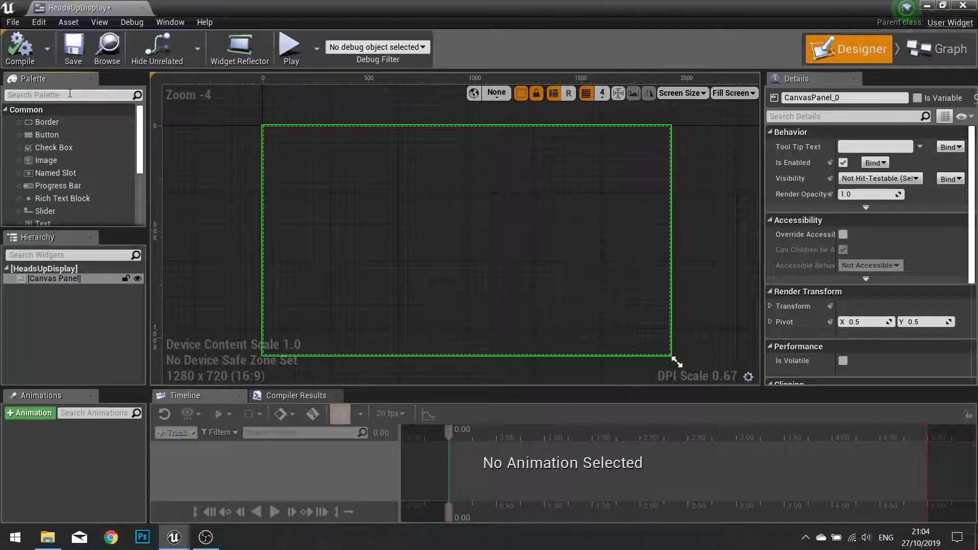
# Find Vertical Box with the 'vertic' palette search and nest it in the Canvas Panel
pyautogui.write('v')
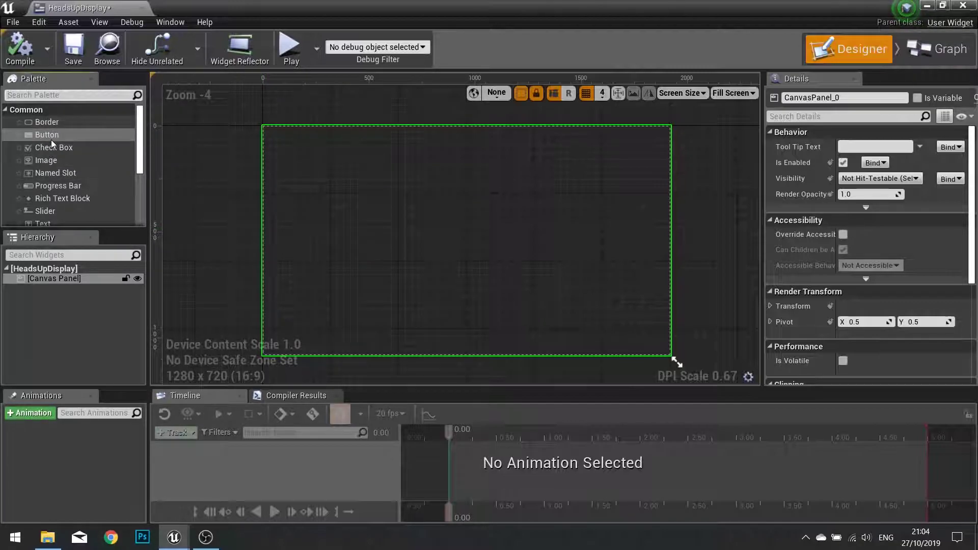
pyautogui.write('ertic')
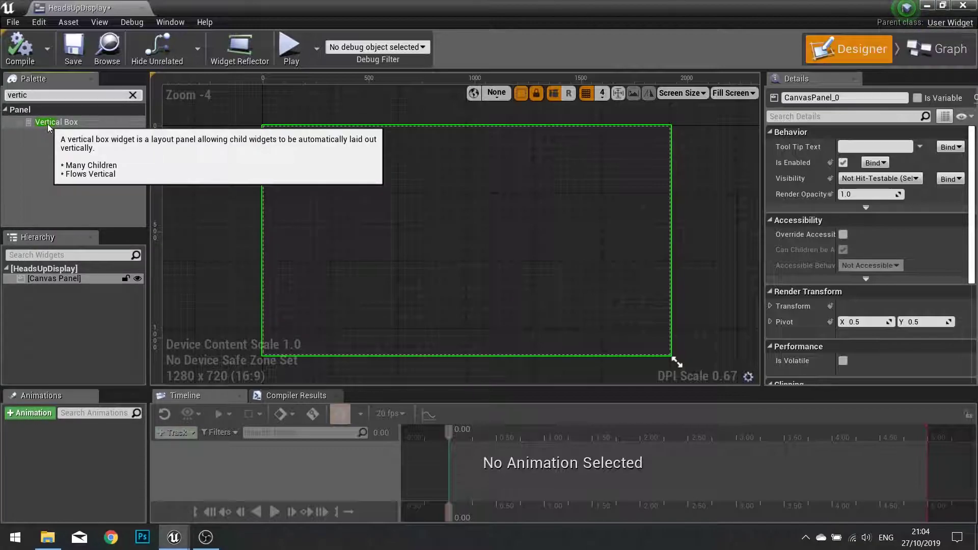
pyautogui.moveTo(47, 124); pyautogui.dragTo(51, 279)
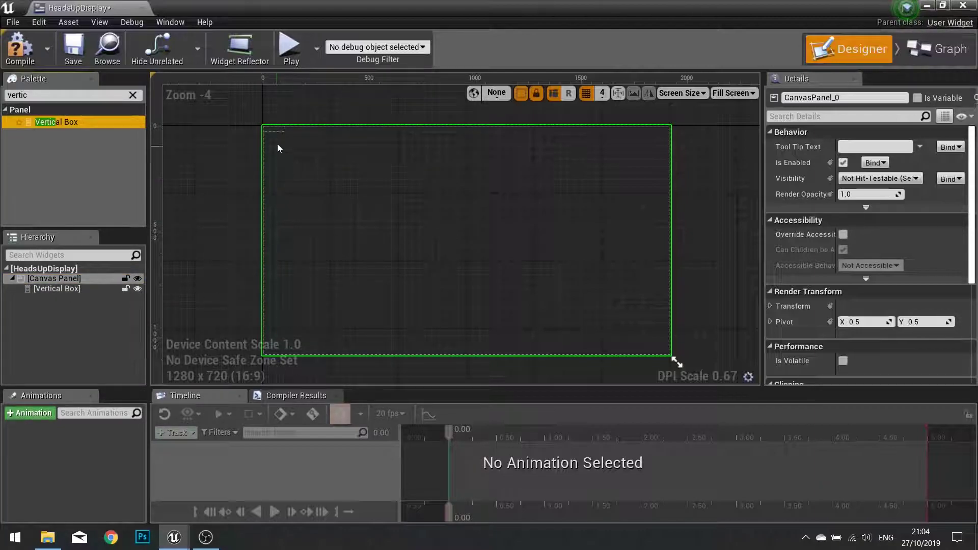
pyautogui.click(79, 290)
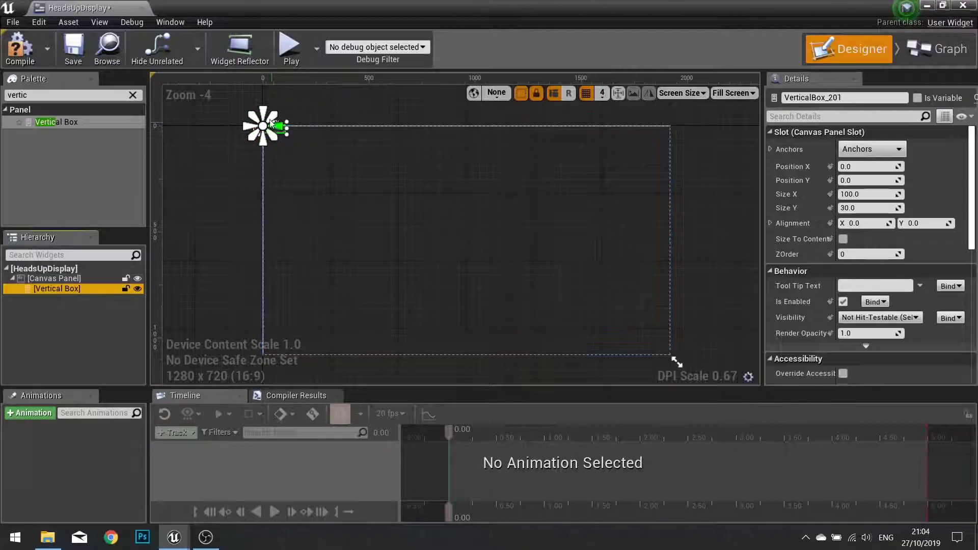
# Move the Vertical Box to the canvas's top-right and anchor it top-right
pyautogui.moveTo(280, 135); pyautogui.dragTo(300, 153)
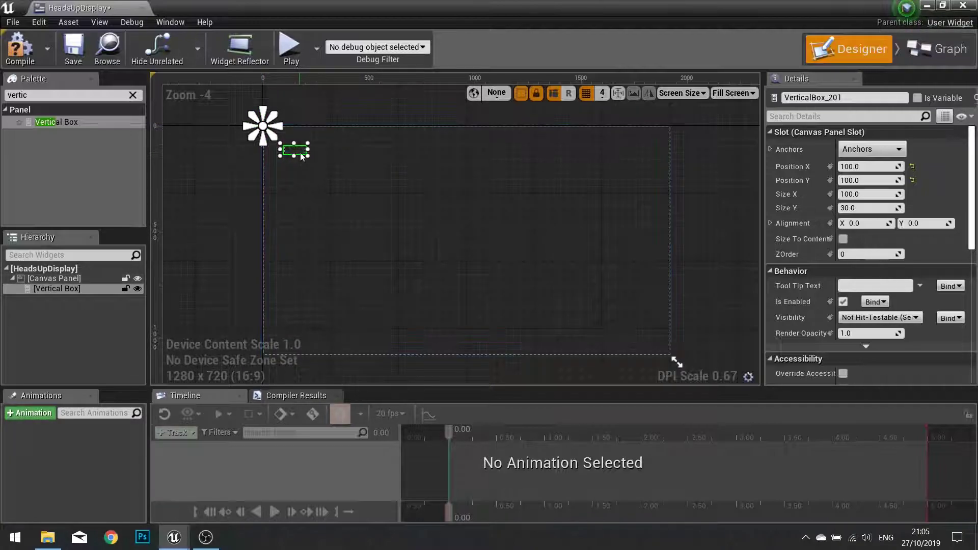
pyautogui.moveTo(301, 155)
pyautogui.mouseDown()
pyautogui.moveTo(296, 143)
pyautogui.moveTo(300, 154)
pyautogui.mouseUp()
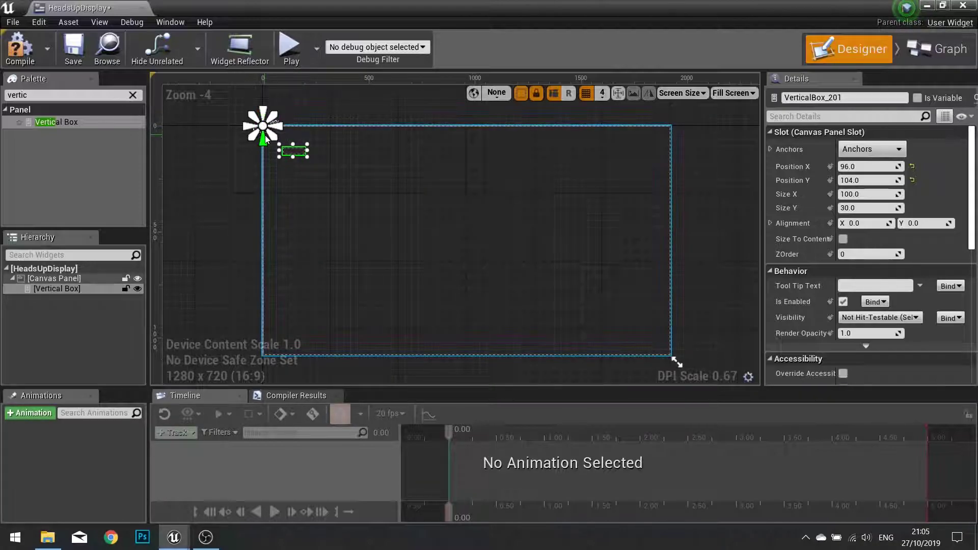
pyautogui.moveTo(292, 151); pyautogui.dragTo(626, 150)
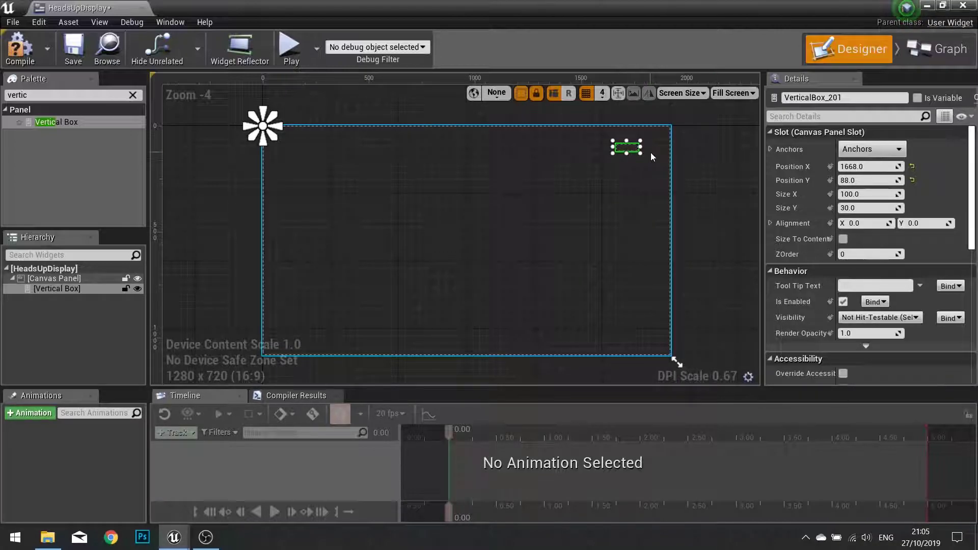
pyautogui.click(871, 149)
pyautogui.click(910, 185)
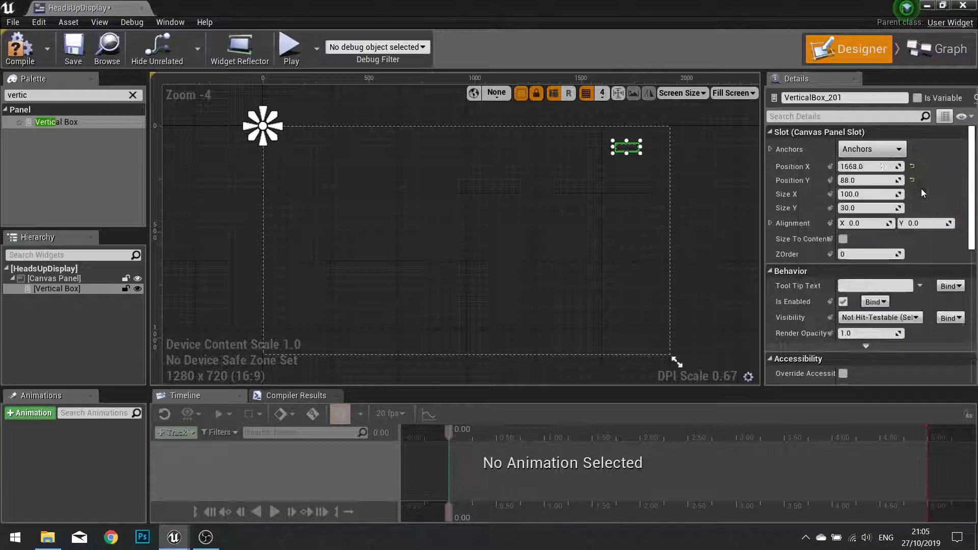
# Re-anchor the Vertical Box top-left and place it back at position 104, 108
pyautogui.click(887, 147)
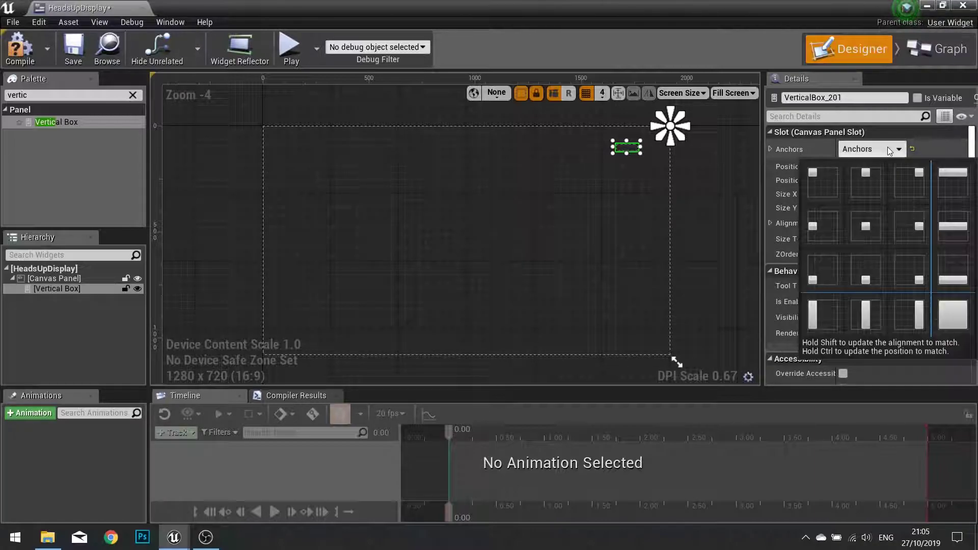
pyautogui.click(825, 189)
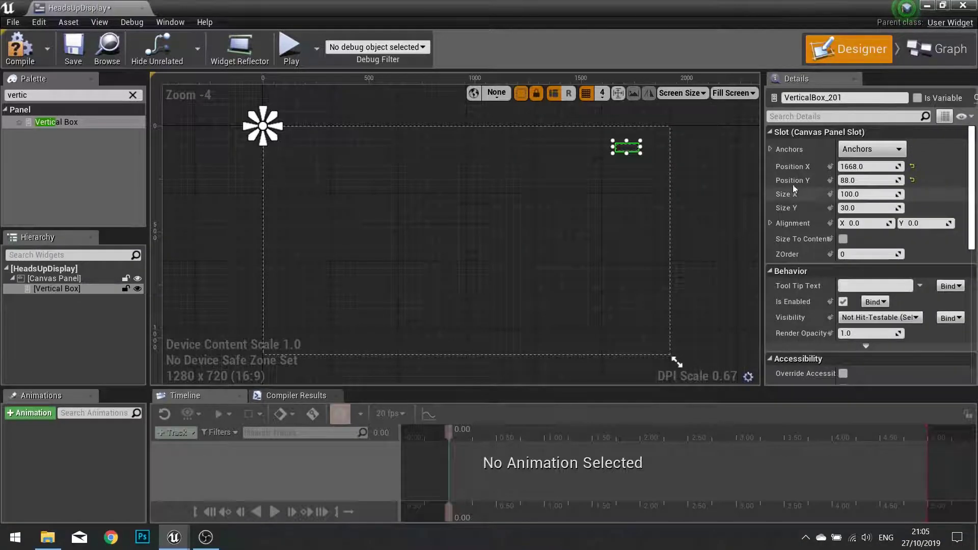
pyautogui.moveTo(638, 152); pyautogui.dragTo(306, 154)
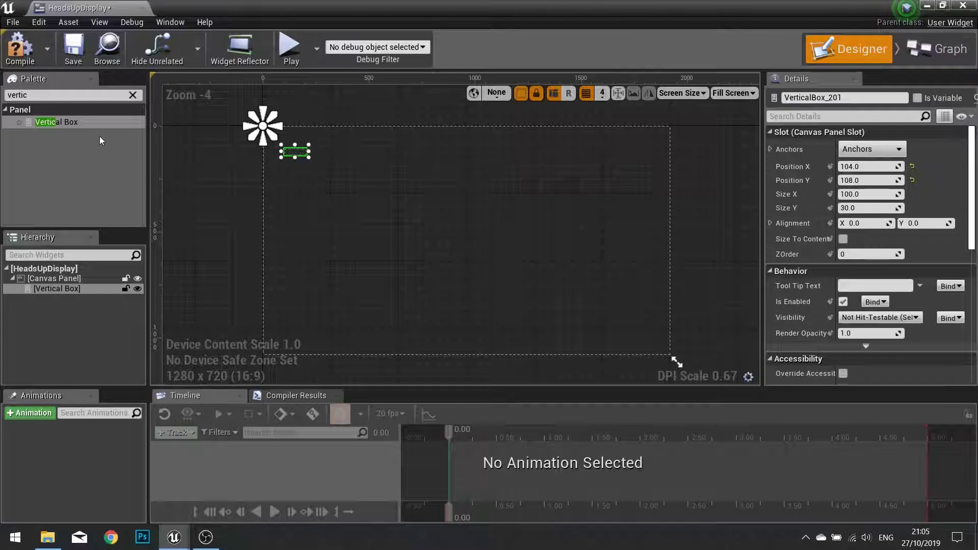
pyautogui.click(132, 95)
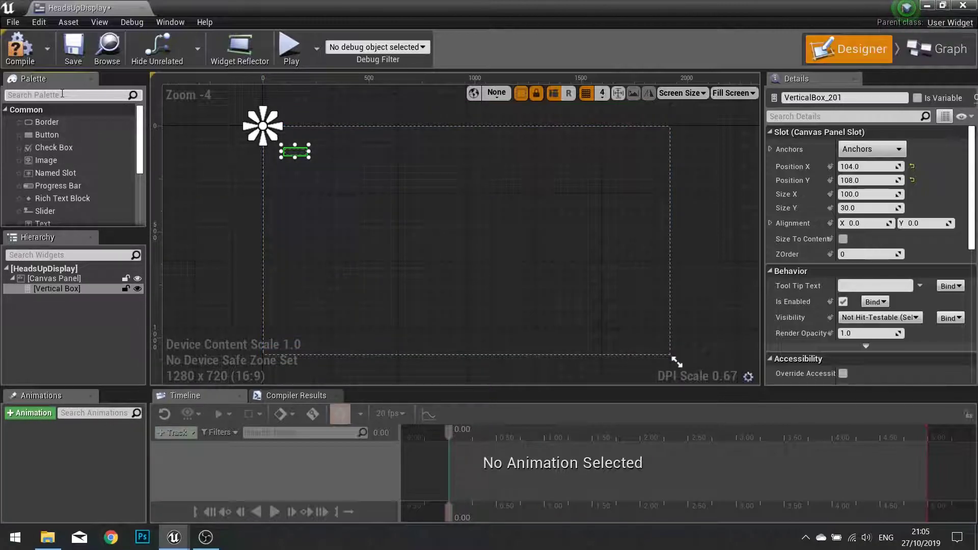
# Find Horizontal Box with the 'horiz' palette search and nest it inside the Vertical Box
pyautogui.click(63, 94)
pyautogui.write('horiz')
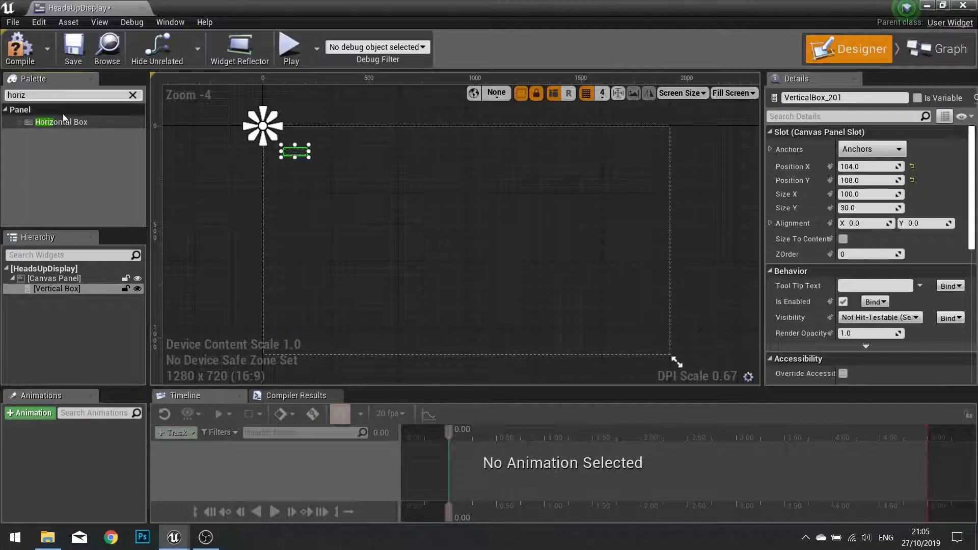
pyautogui.moveTo(60, 123); pyautogui.dragTo(55, 290)
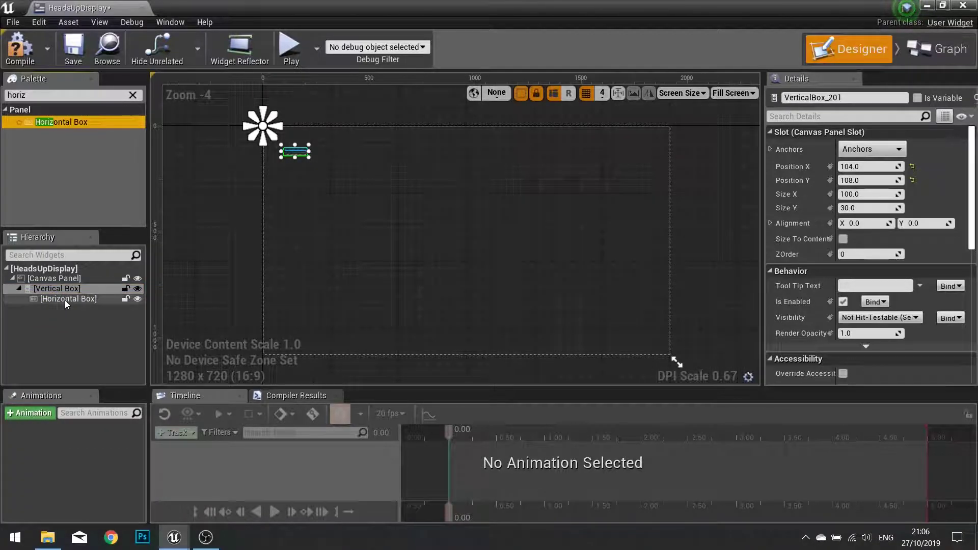
pyautogui.click(68, 300)
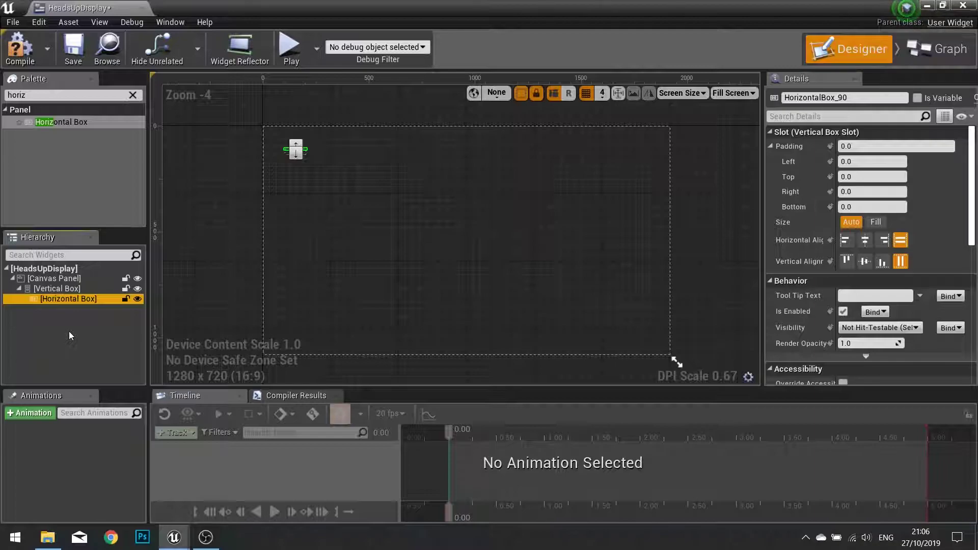
# Add an Image to the Horizontal Box and set its brush to heartfull_t
pyautogui.click(132, 96)
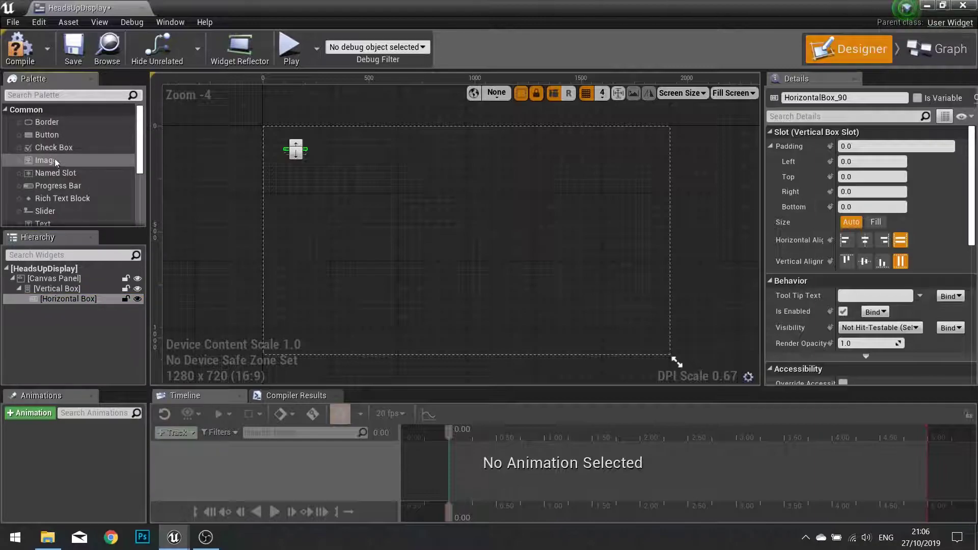
pyautogui.click(42, 159)
pyautogui.moveTo(80, 227); pyautogui.dragTo(68, 300)
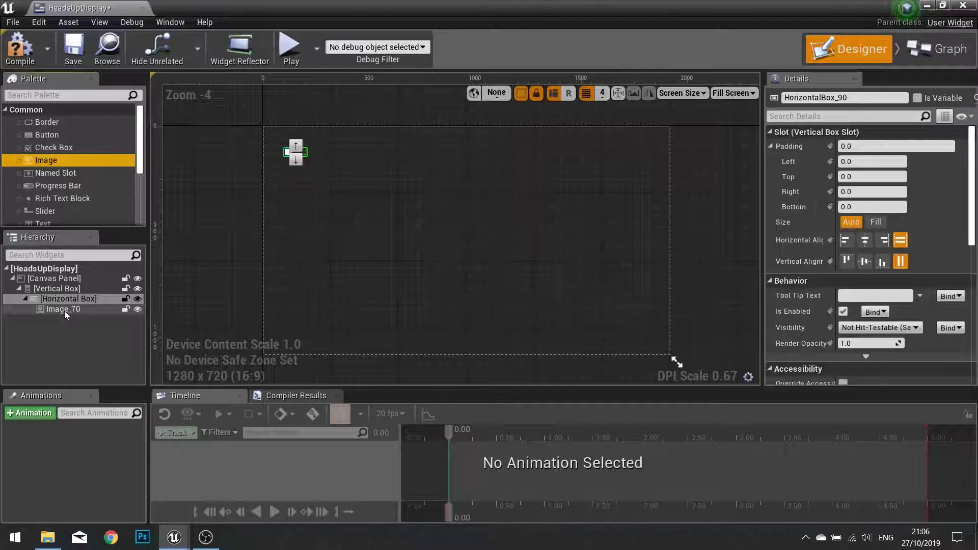
pyautogui.click(64, 309)
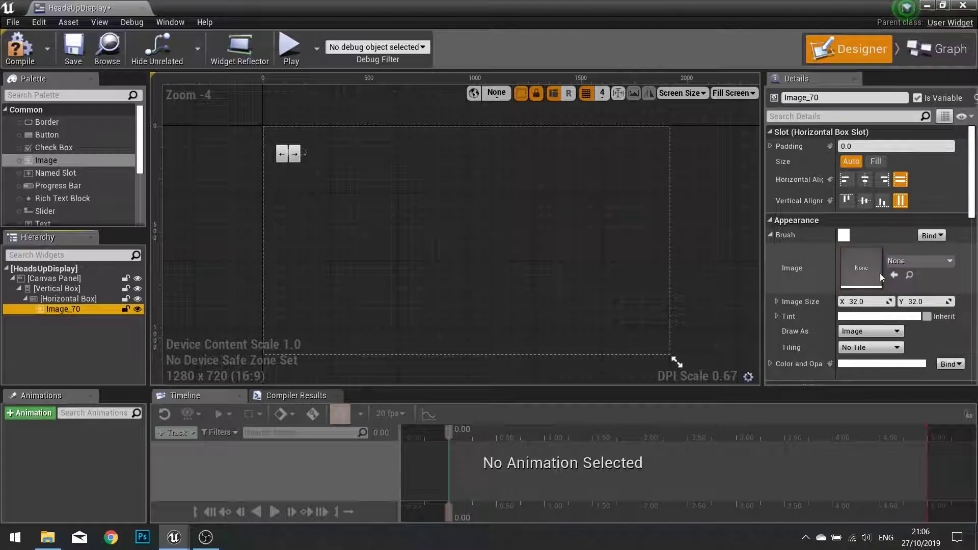
pyautogui.click(924, 262)
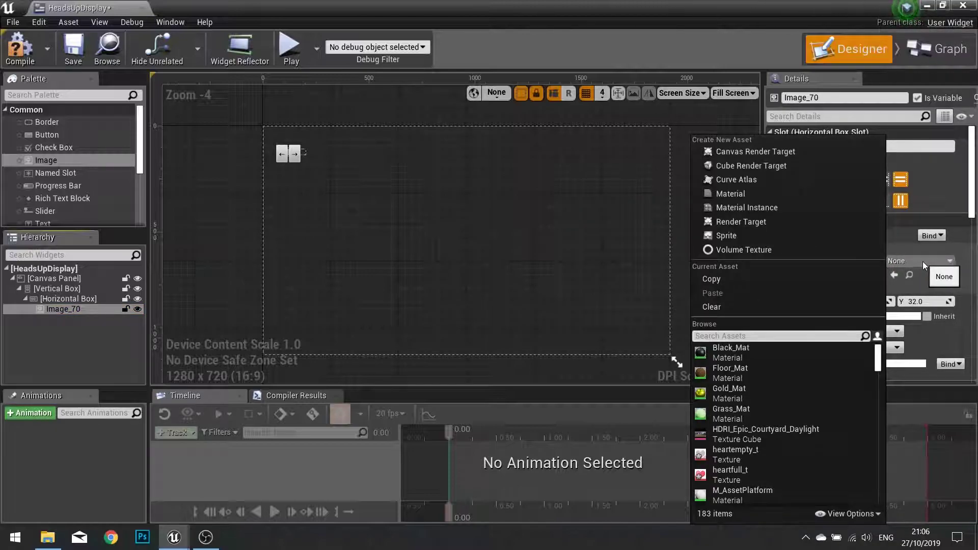
pyautogui.click(746, 470)
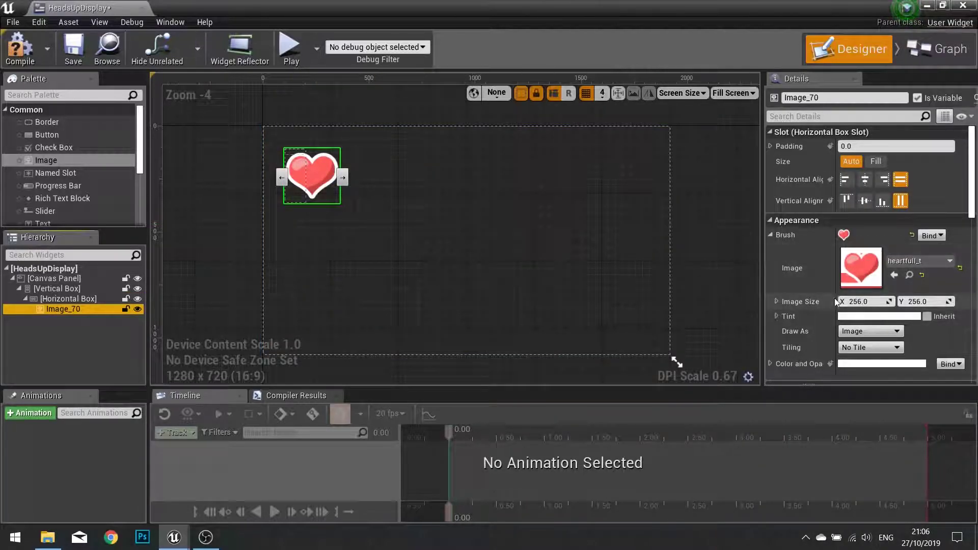
# Size the heart image 128 x 128 and duplicate it into three hearts
pyautogui.click(865, 302)
pyautogui.write('128')
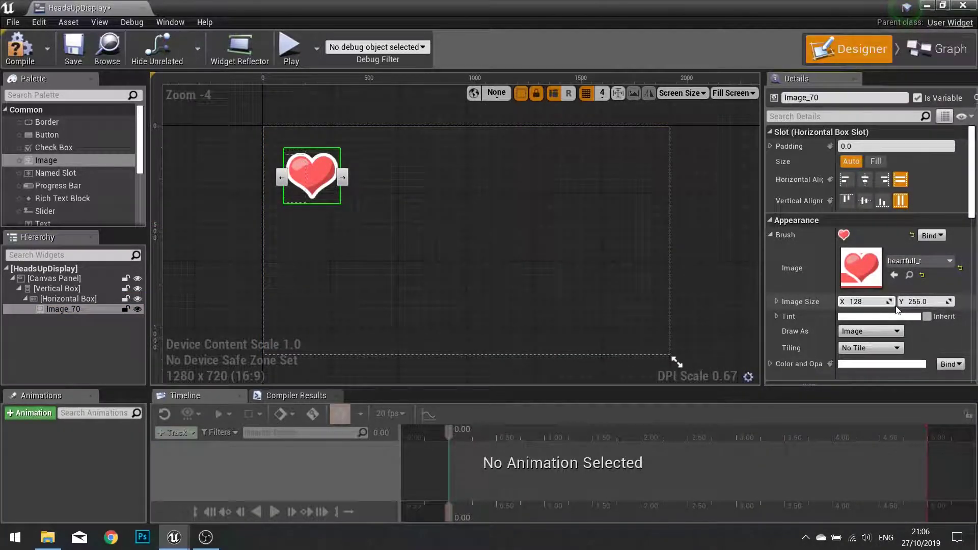
pyautogui.press('Tab')
pyautogui.write('128')
pyautogui.press('Return')
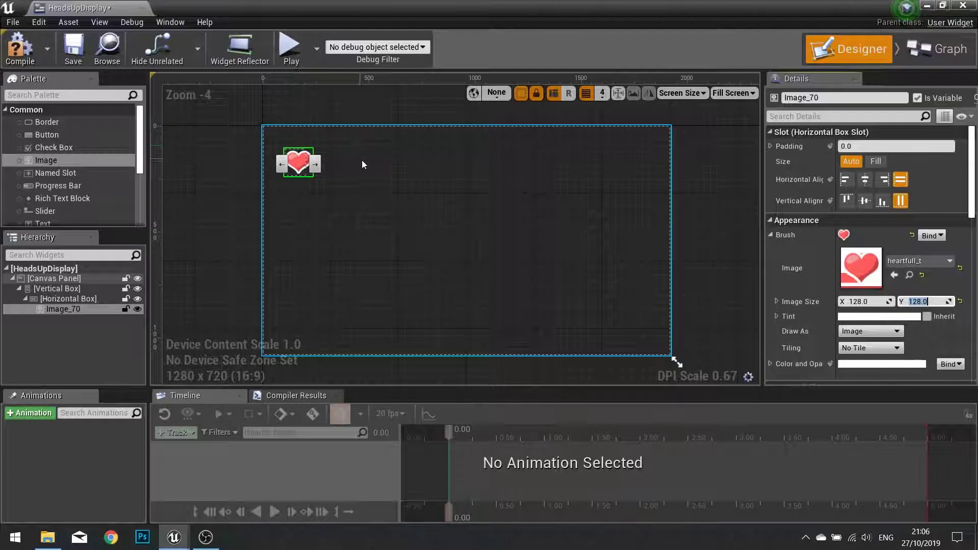
pyautogui.click(59, 311)
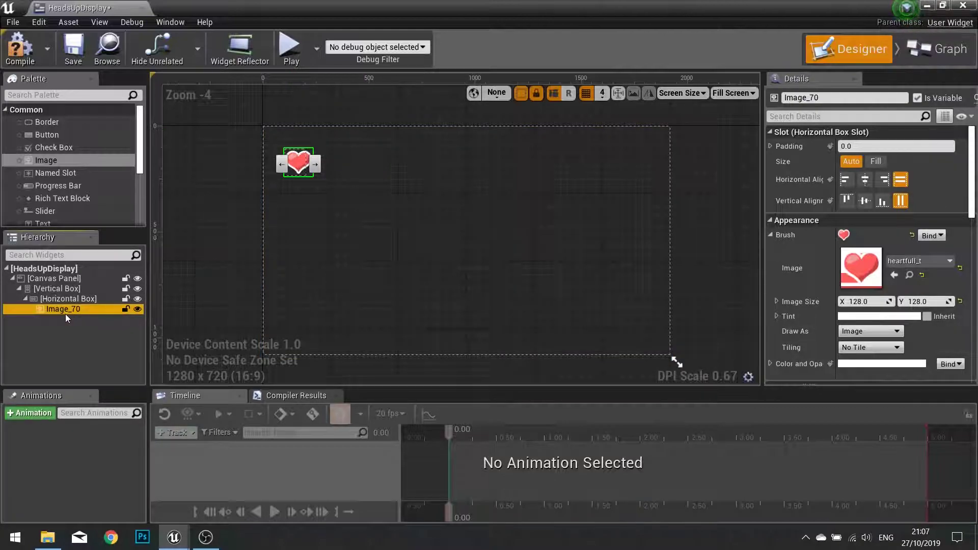
pyautogui.hotkey('ctrl', 'd')
pyautogui.hotkey('ctrl', 'd')
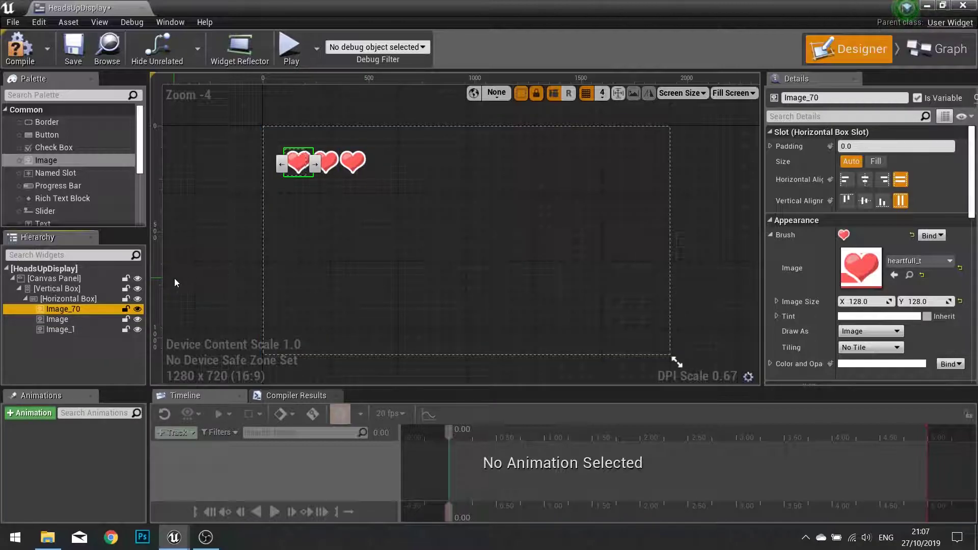
# Add a second Horizontal Box to the Vertical Box below the heart row
pyautogui.click(25, 298)
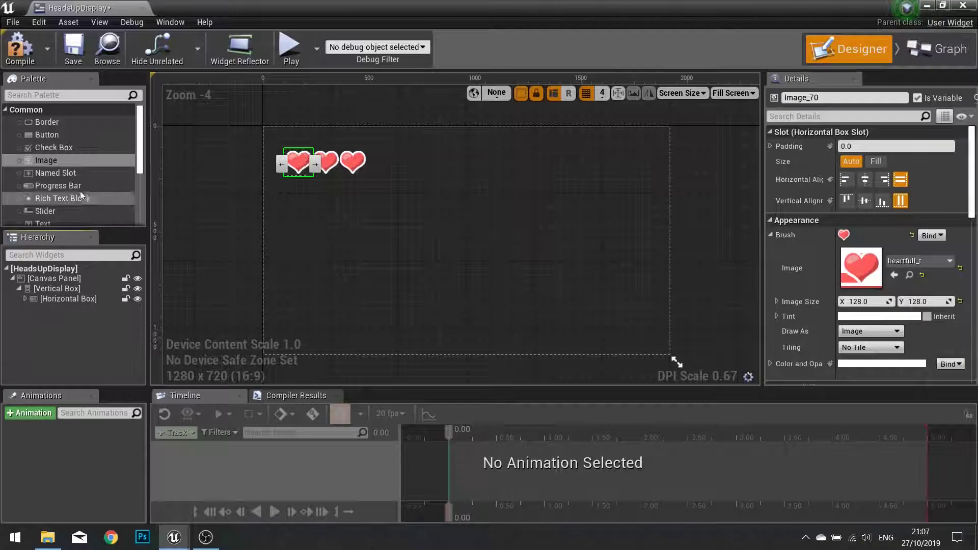
pyautogui.write('hori')
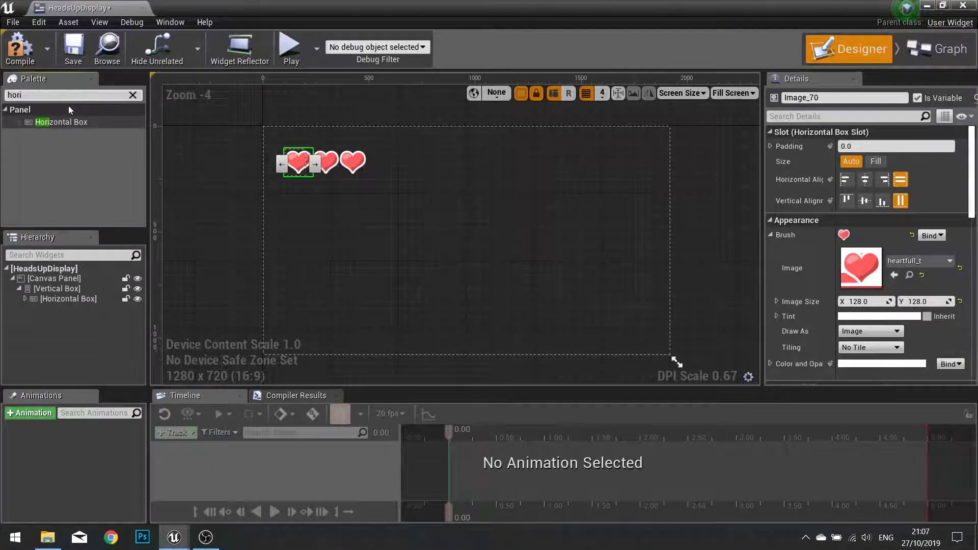
pyautogui.moveTo(63, 123); pyautogui.dragTo(69, 289)
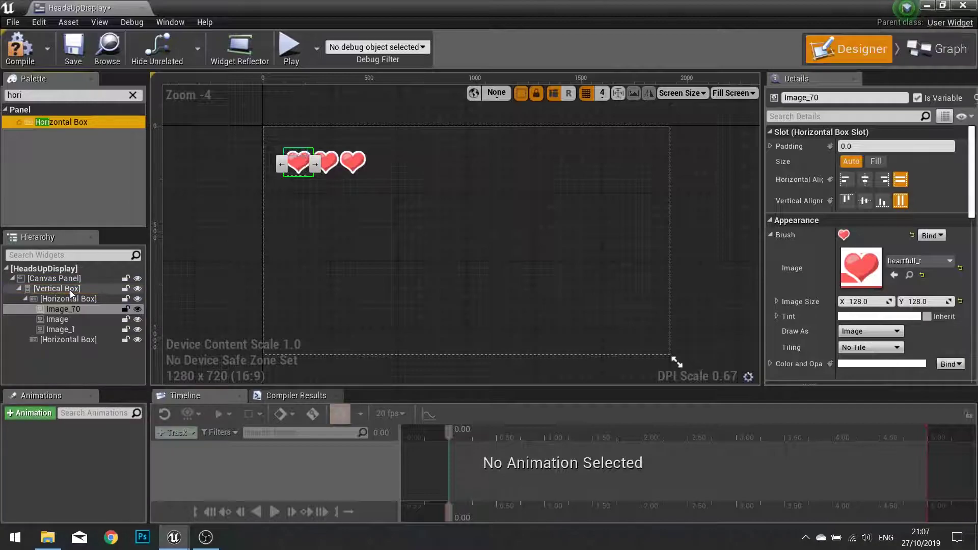
pyautogui.click(72, 340)
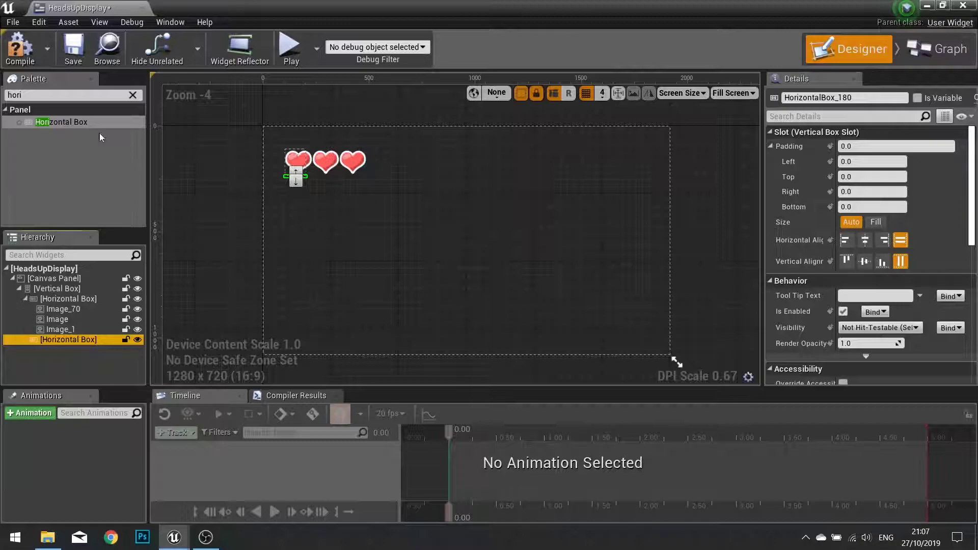
# Place an Image in the second row using the skull_t texture at 128 x 128
pyautogui.click(133, 94)
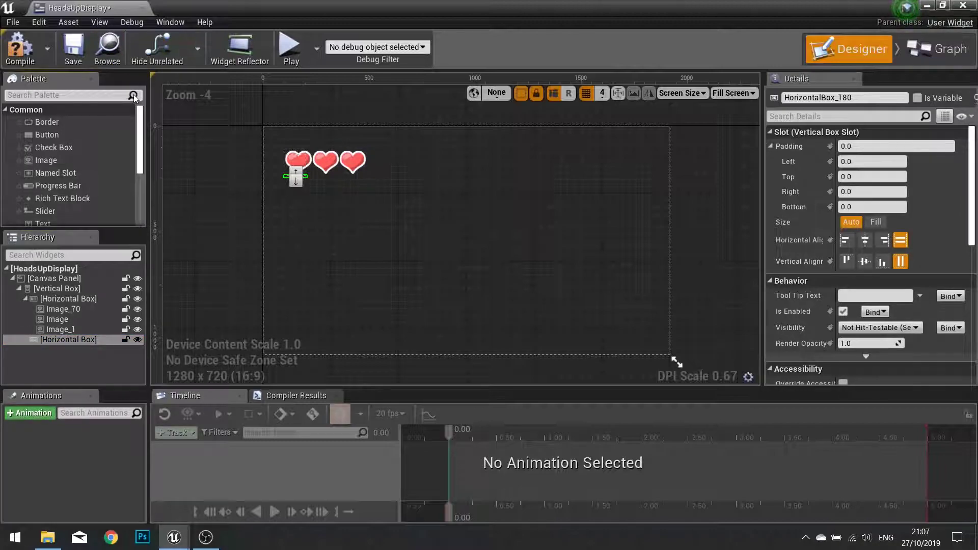
pyautogui.moveTo(50, 161); pyautogui.dragTo(72, 338)
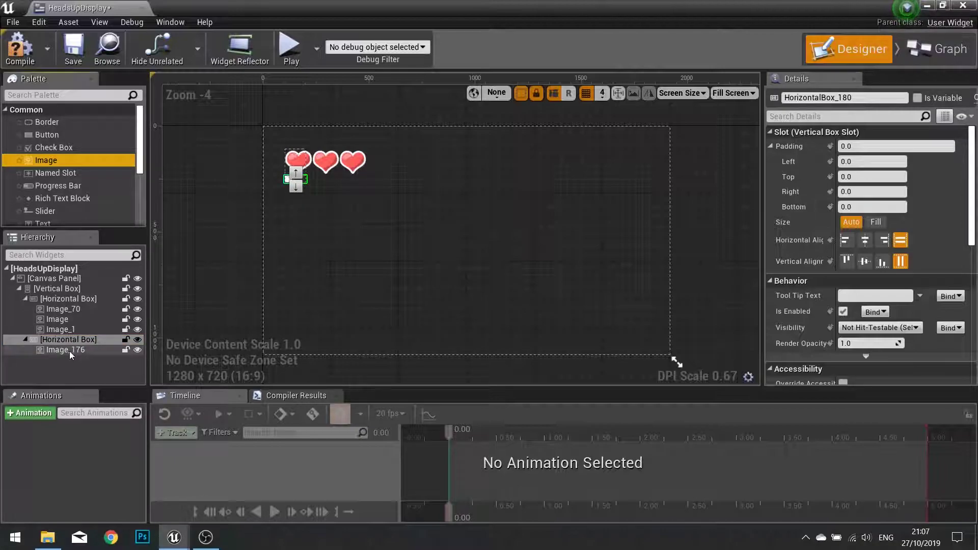
pyautogui.click(69, 350)
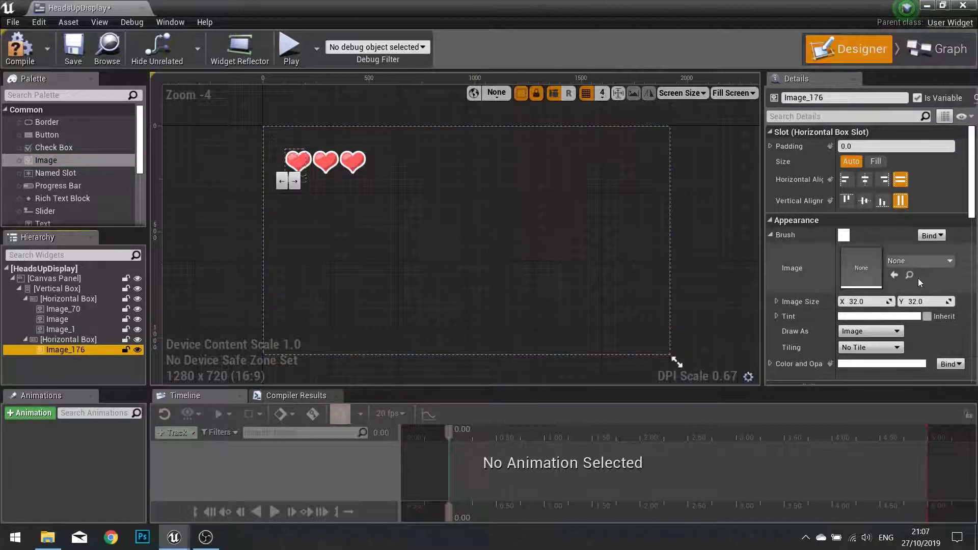
pyautogui.click(928, 261)
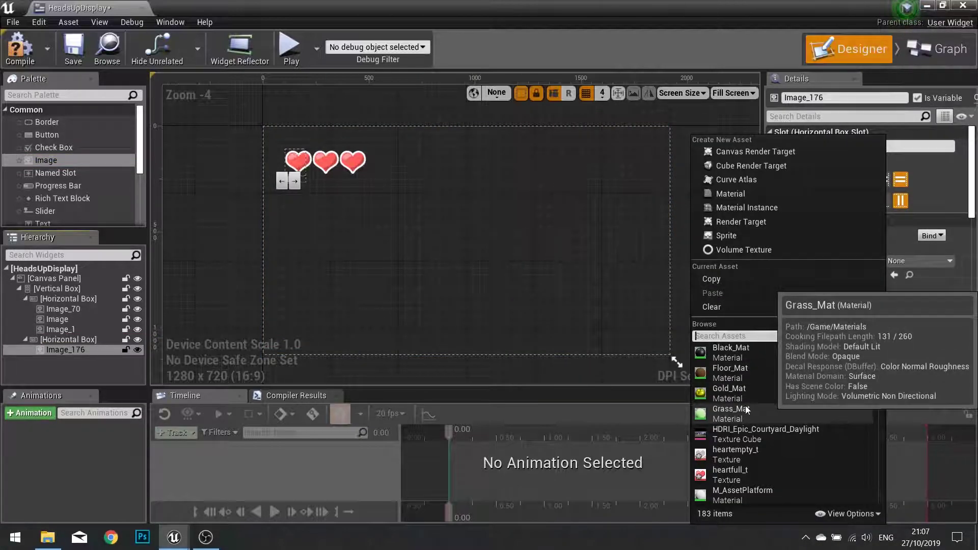
pyautogui.write('skull')
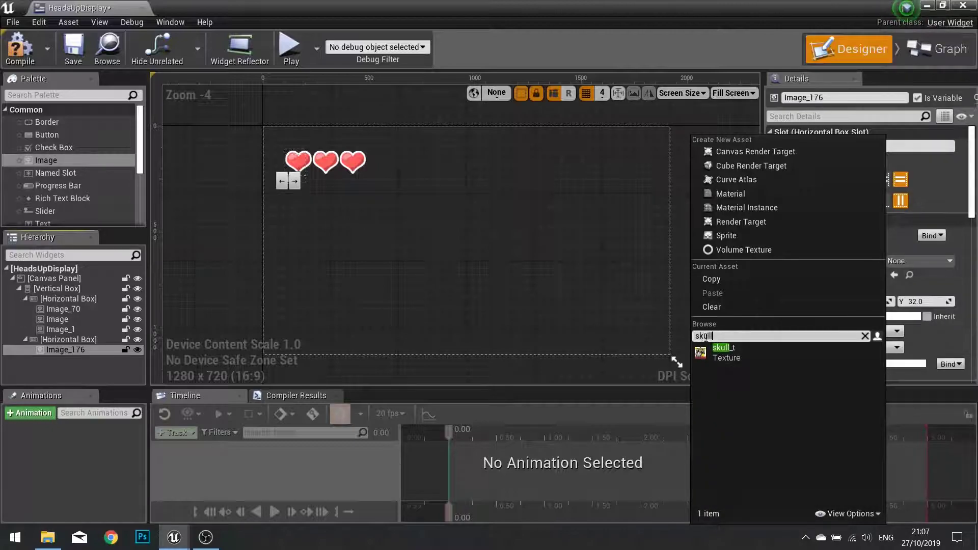
pyautogui.click(731, 355)
pyautogui.click(866, 301)
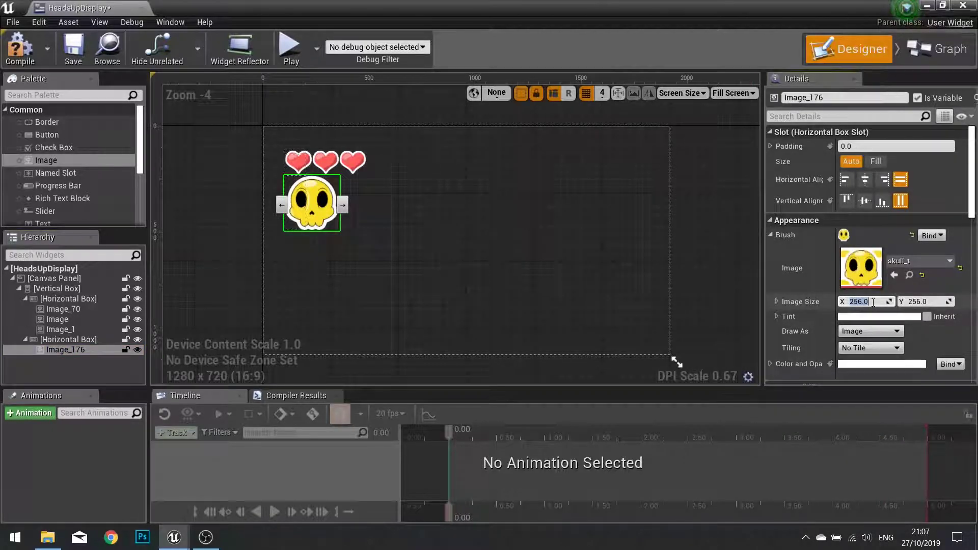
pyautogui.write('128')
pyautogui.press('Tab')
pyautogui.write('128')
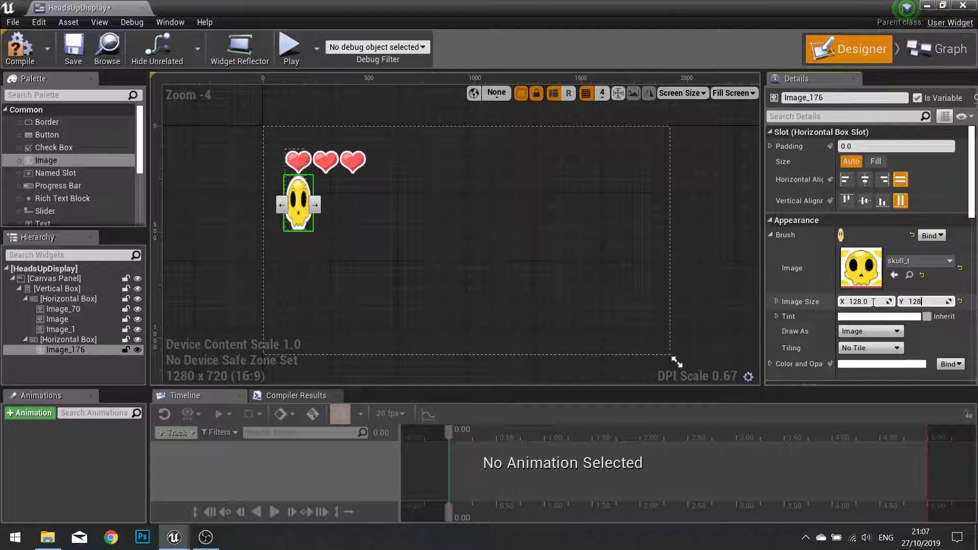
pyautogui.press('Return')
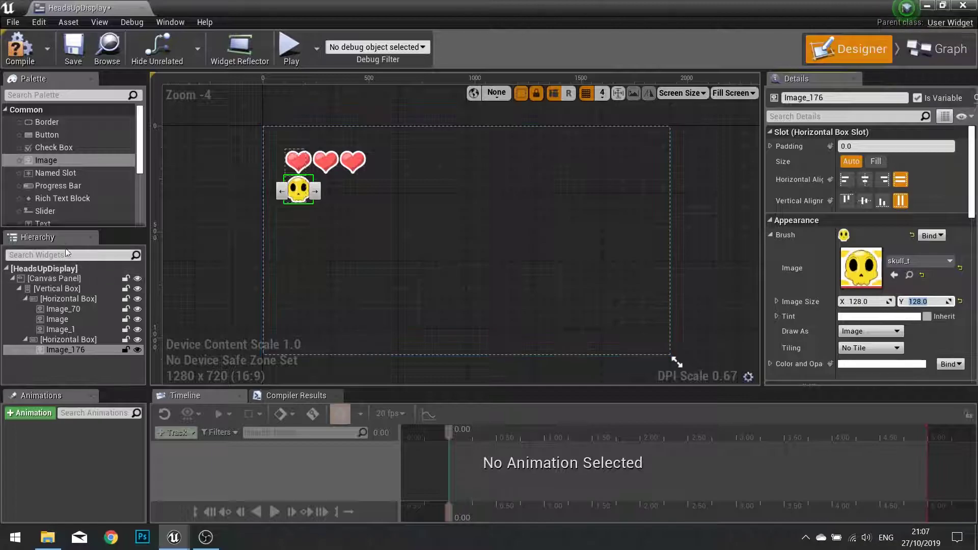
# Drop two Text widgets into the skull row and check each text block
pyautogui.scroll(-3, 72, 200)
pyautogui.moveTo(51, 186); pyautogui.dragTo(66, 338)
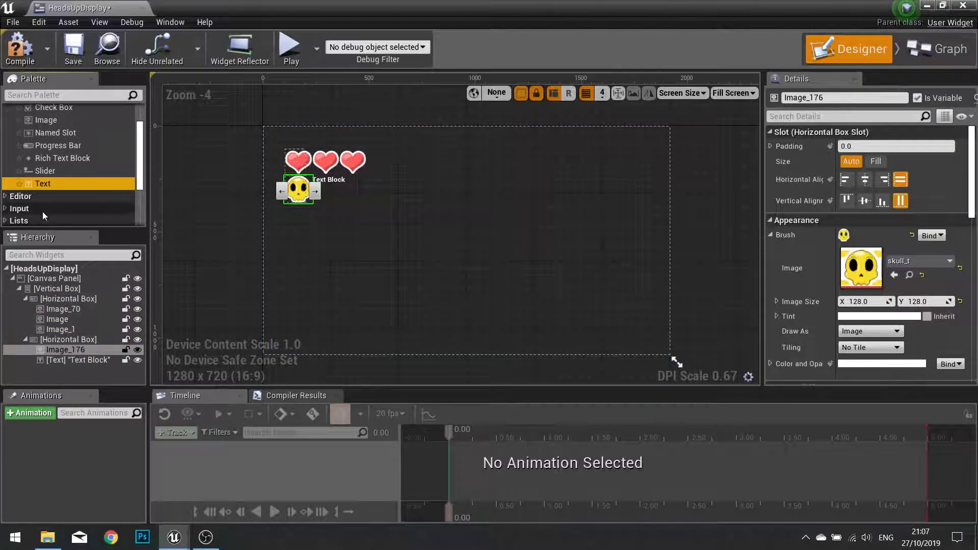
pyautogui.moveTo(46, 186); pyautogui.dragTo(62, 338)
pyautogui.click(335, 184)
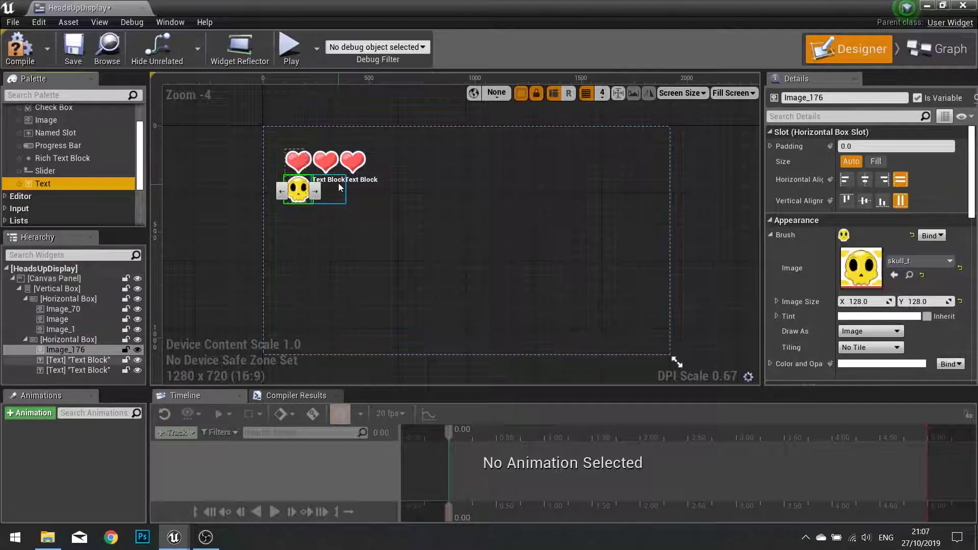
pyautogui.click(365, 181)
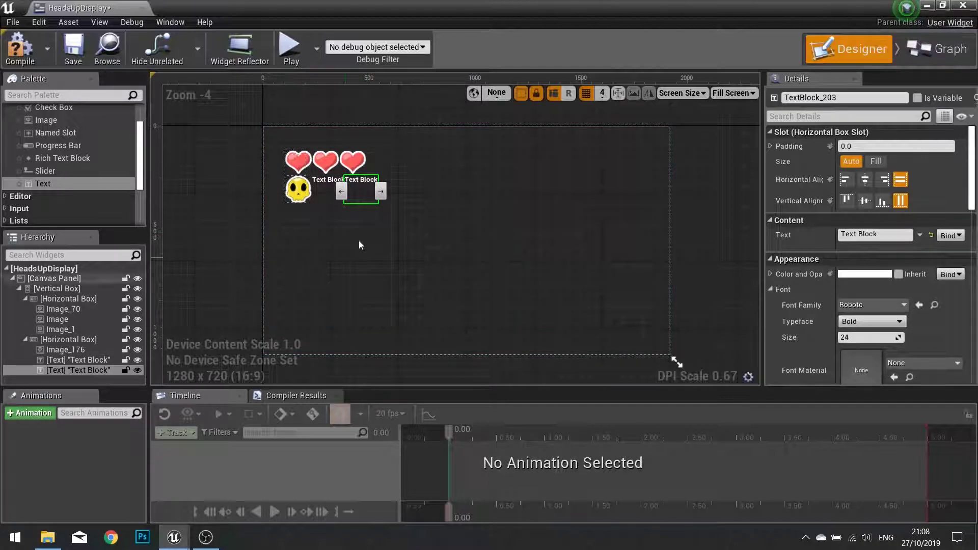
pyautogui.click(322, 181)
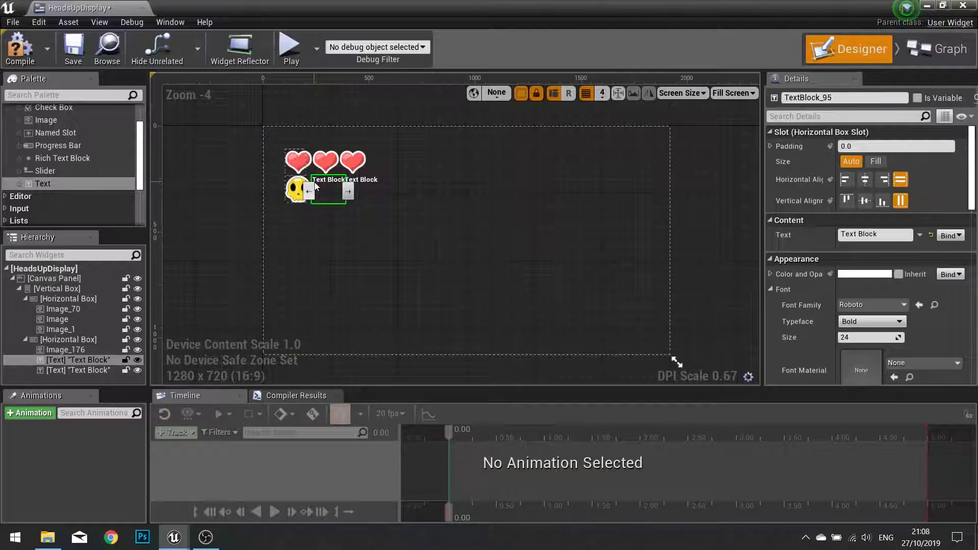
# Set the first text block to 'X' at font size 48, vertically centred
pyautogui.click(788, 232)
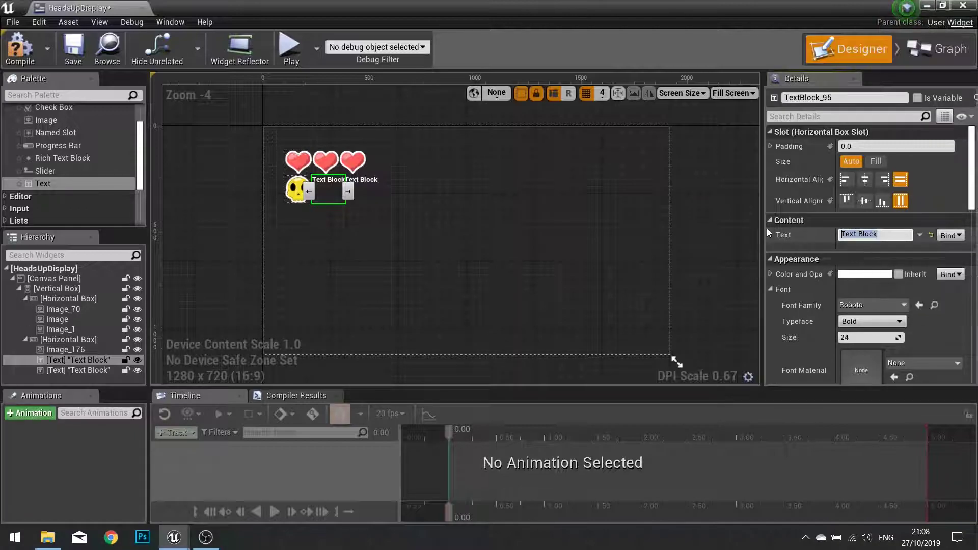
pyautogui.write('X')
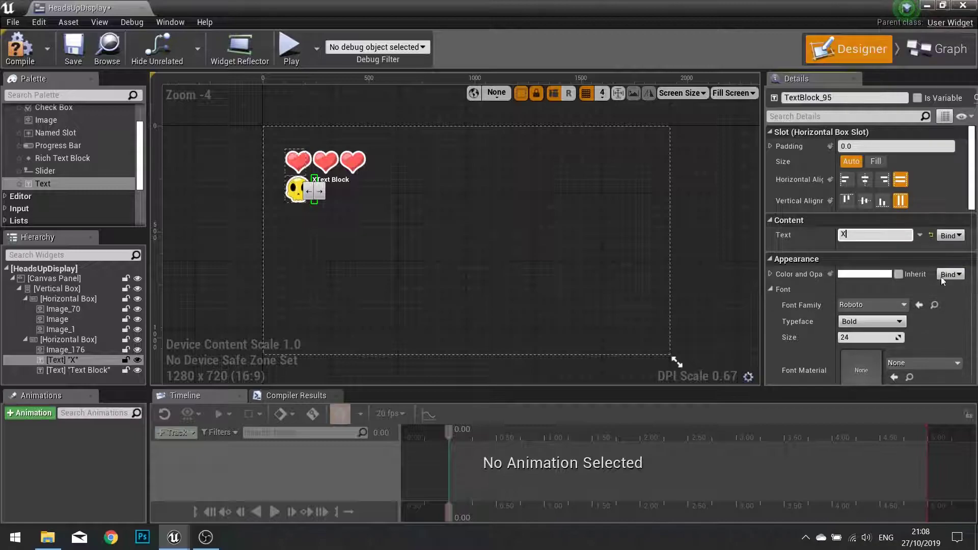
pyautogui.scroll(-1, 808, 295)
pyautogui.scroll(-4, 807, 293)
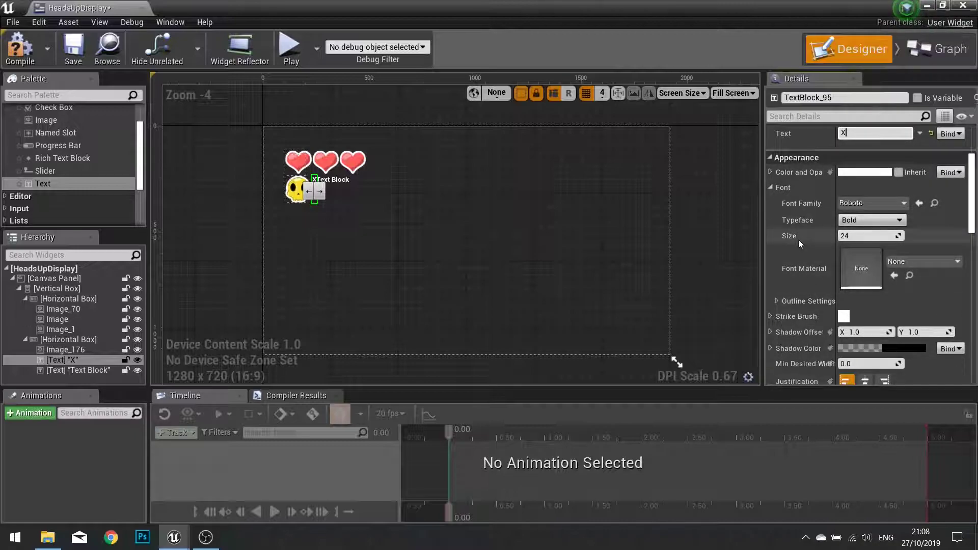
pyautogui.click(866, 236)
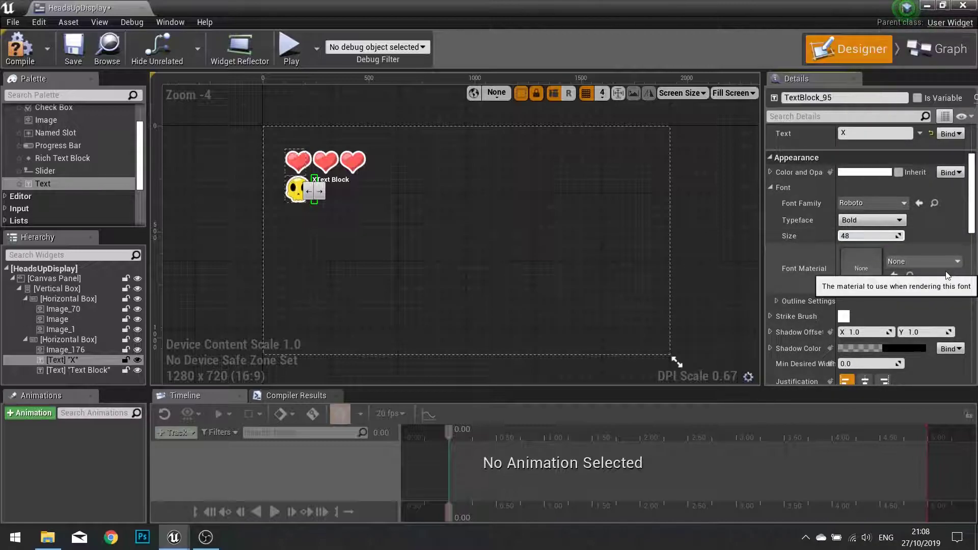
pyautogui.press('Return')
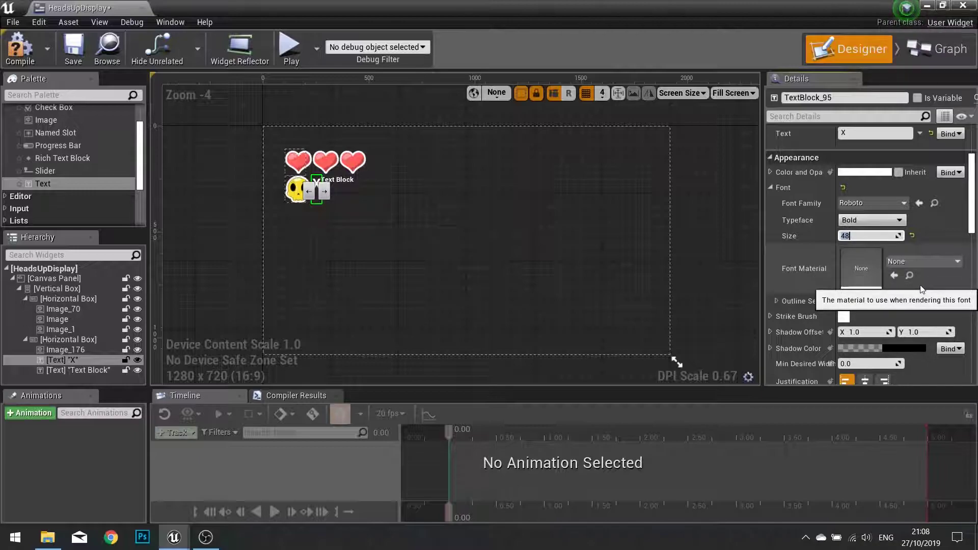
pyautogui.scroll(5, 886, 239)
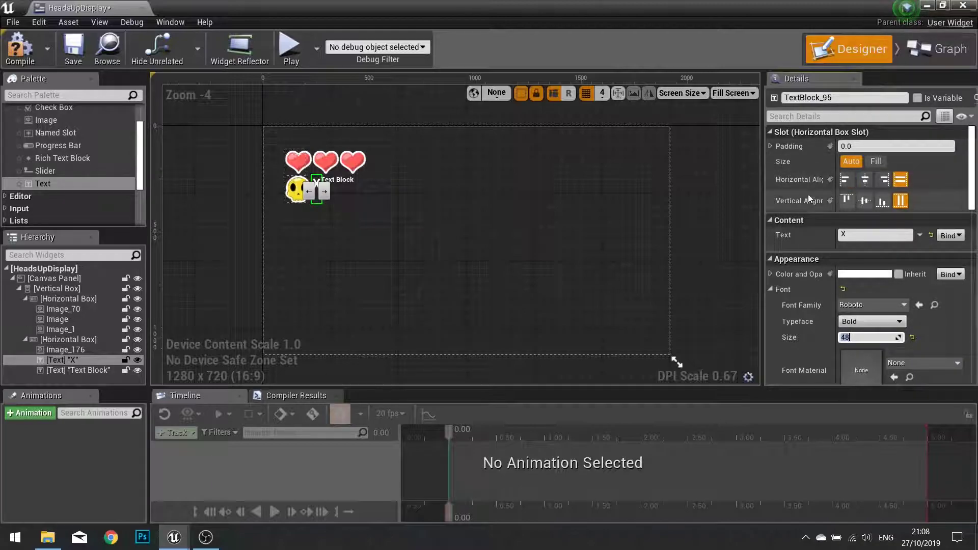
pyautogui.click(864, 201)
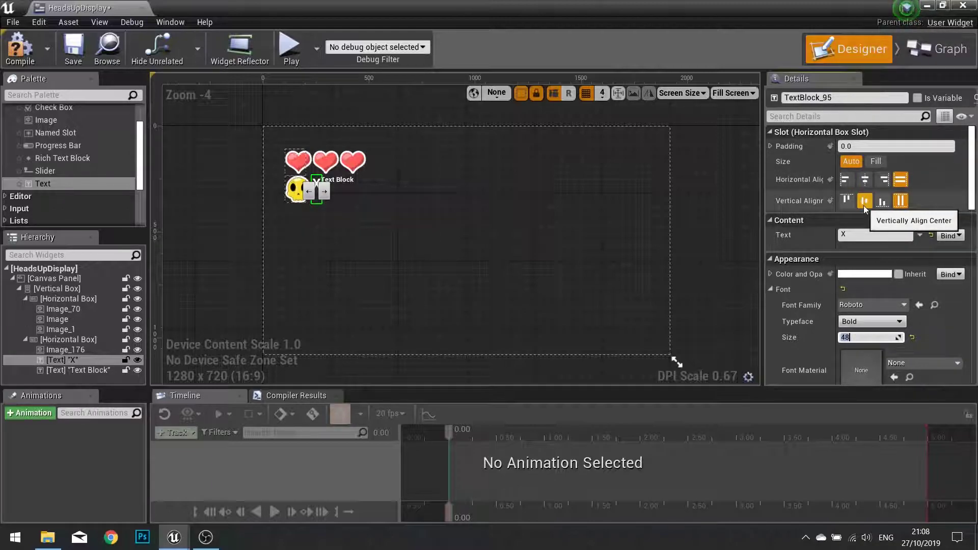
pyautogui.click(511, 175)
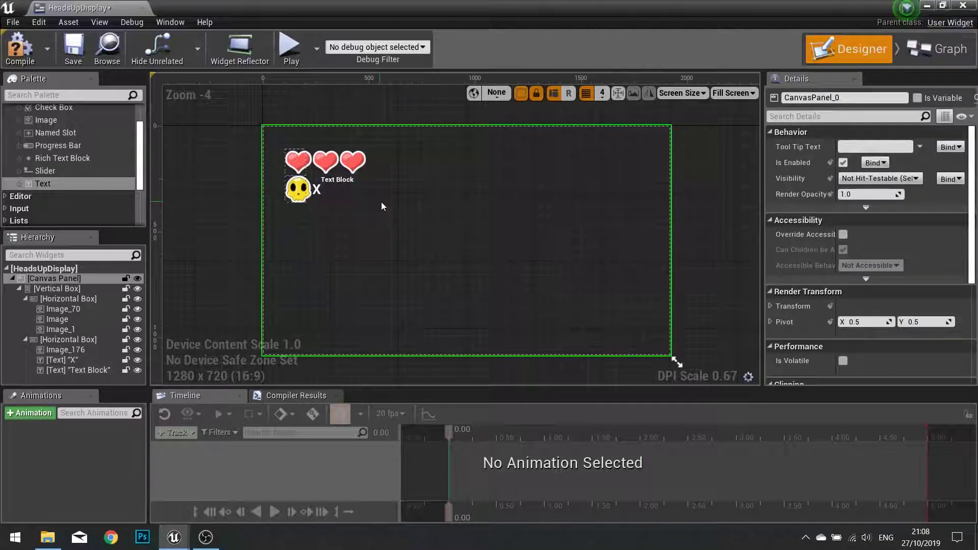
# Set the second text block to '0', vertically centred at font size 48
pyautogui.click(340, 185)
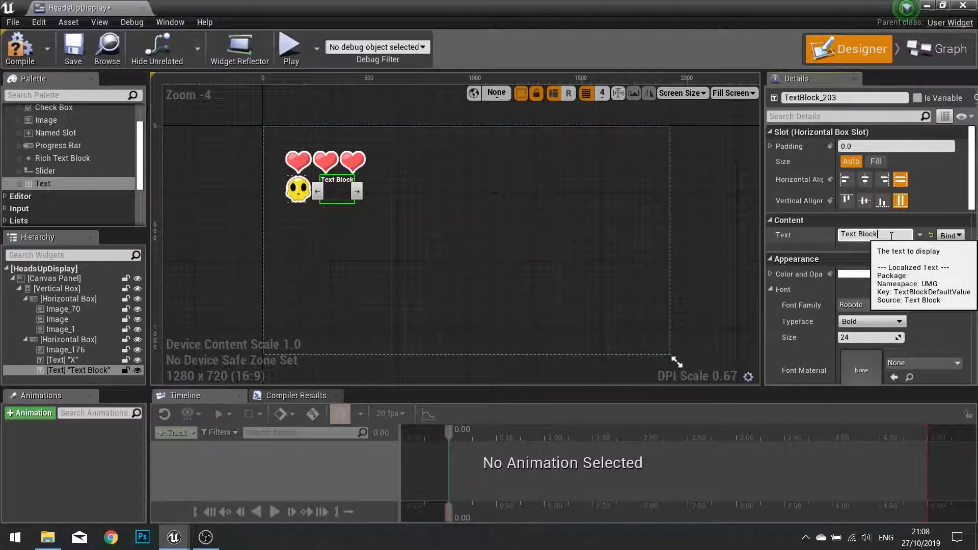
pyautogui.click(865, 235)
pyautogui.write('0')
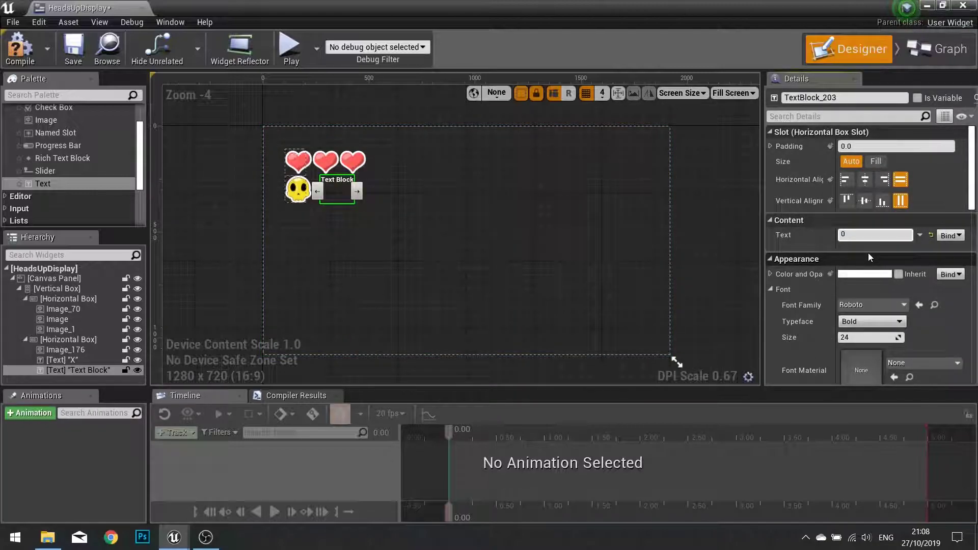
pyautogui.click(858, 202)
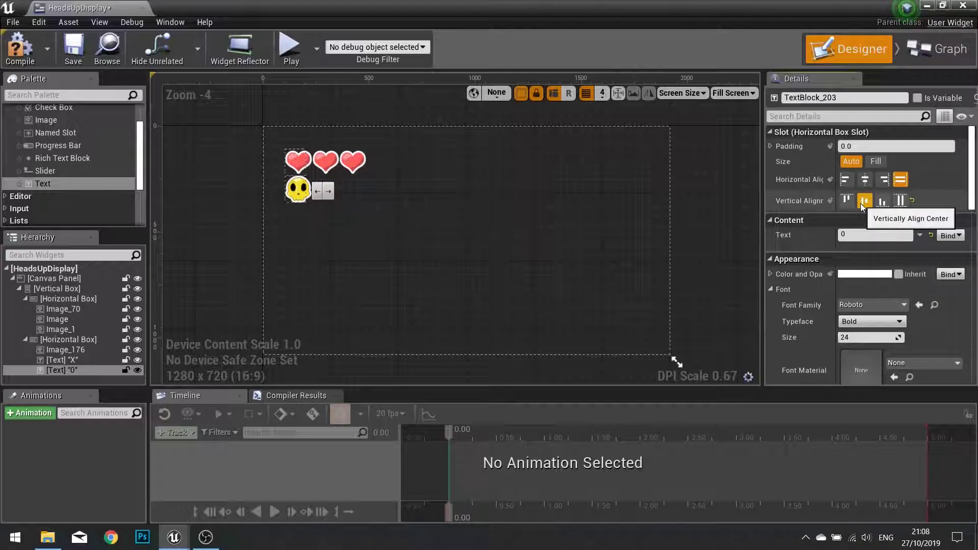
pyautogui.click(872, 334)
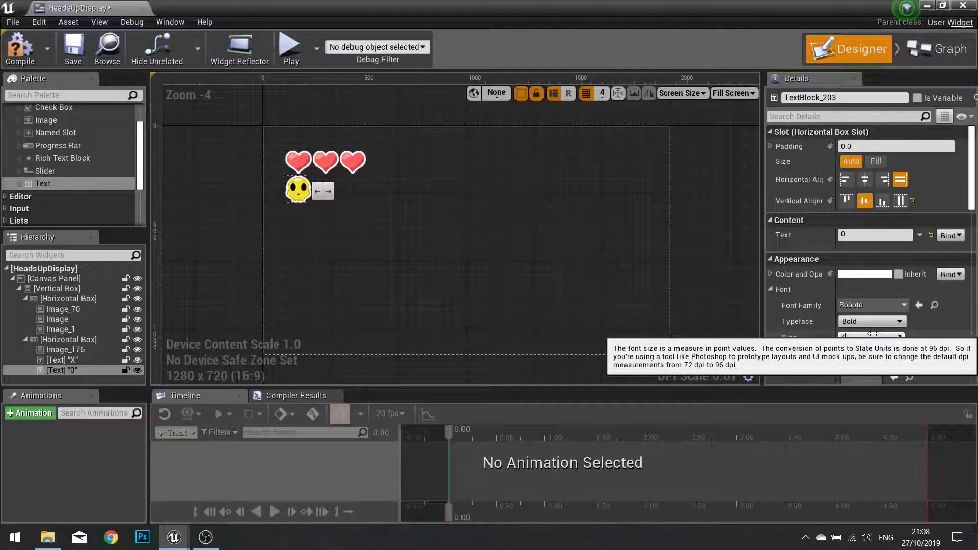
pyautogui.write('48')
pyautogui.press('Return')
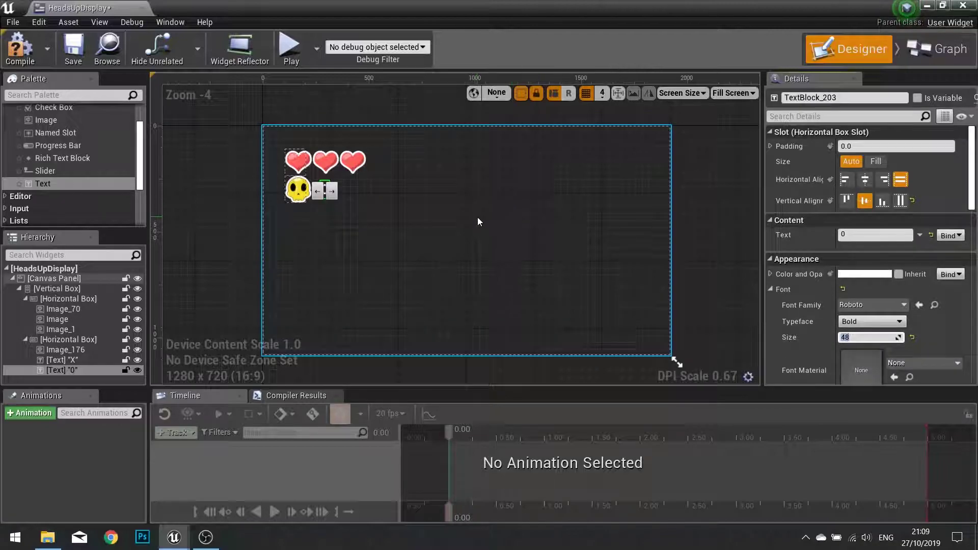
pyautogui.click(477, 218)
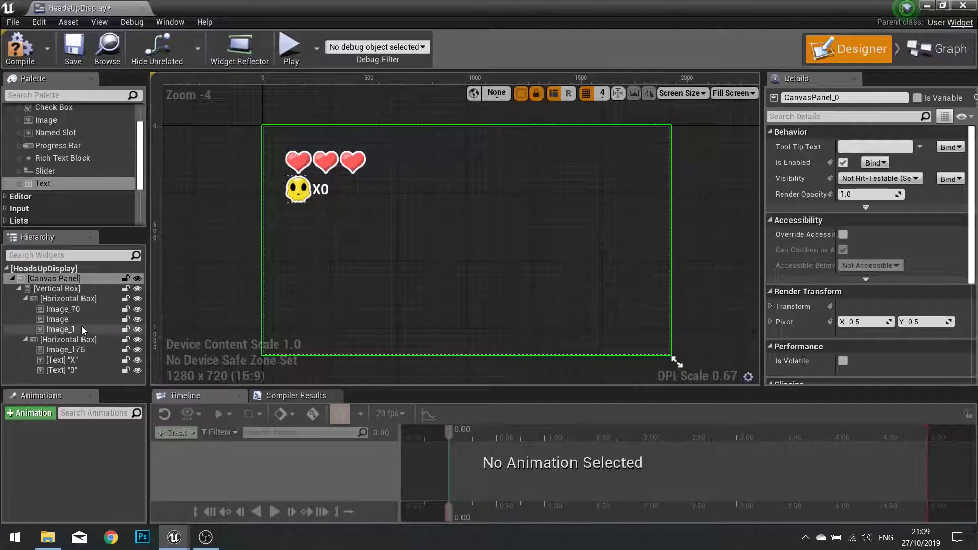
# Give the skull row's Horizontal Box a top padding of 40
pyautogui.click(59, 338)
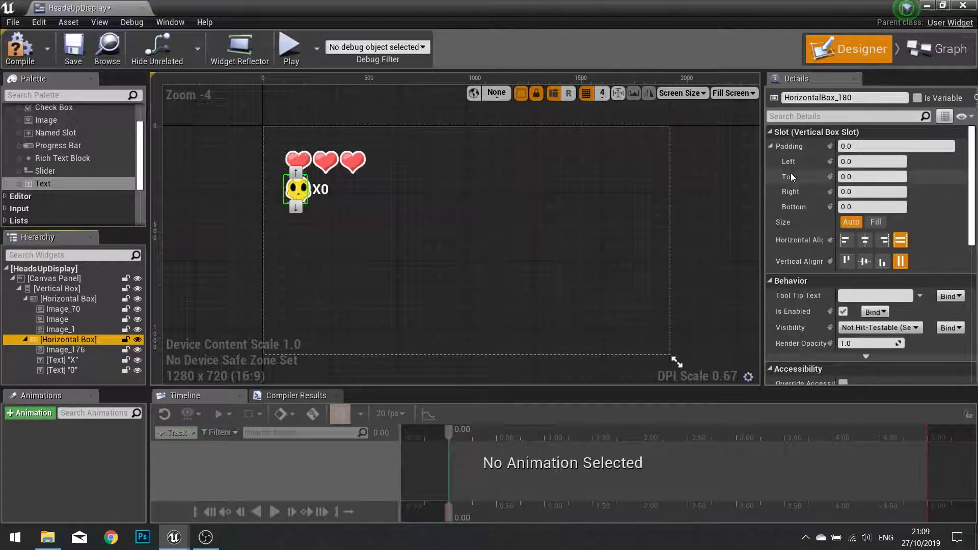
pyautogui.click(771, 147)
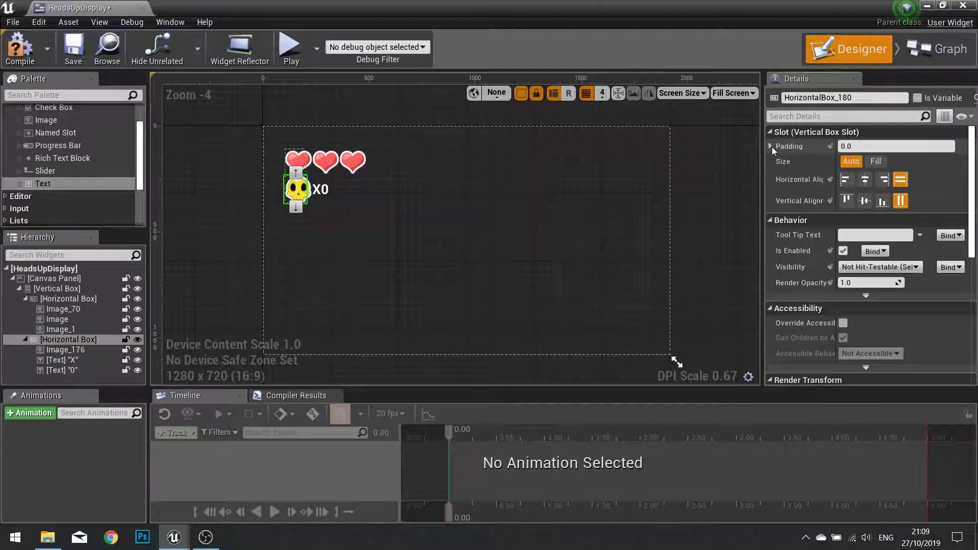
pyautogui.click(771, 146)
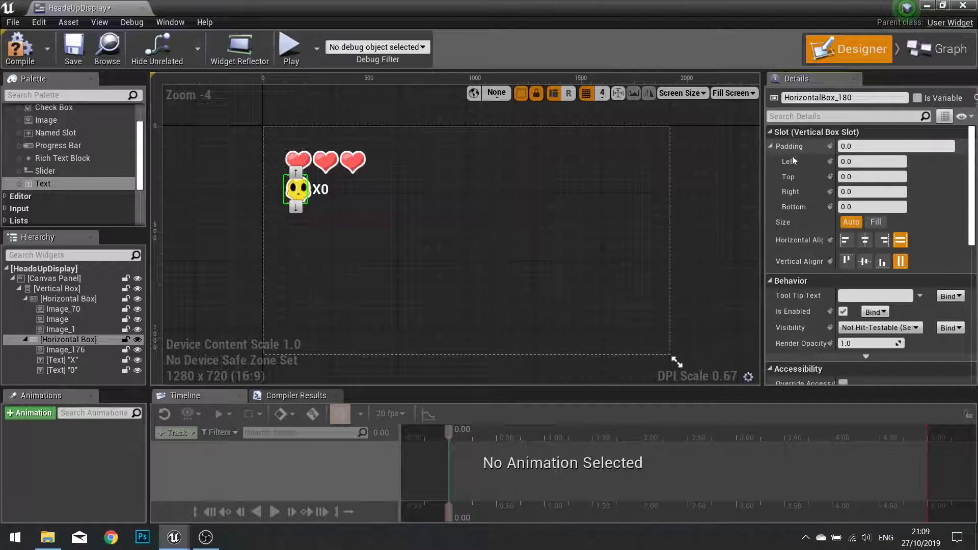
pyautogui.click(853, 177)
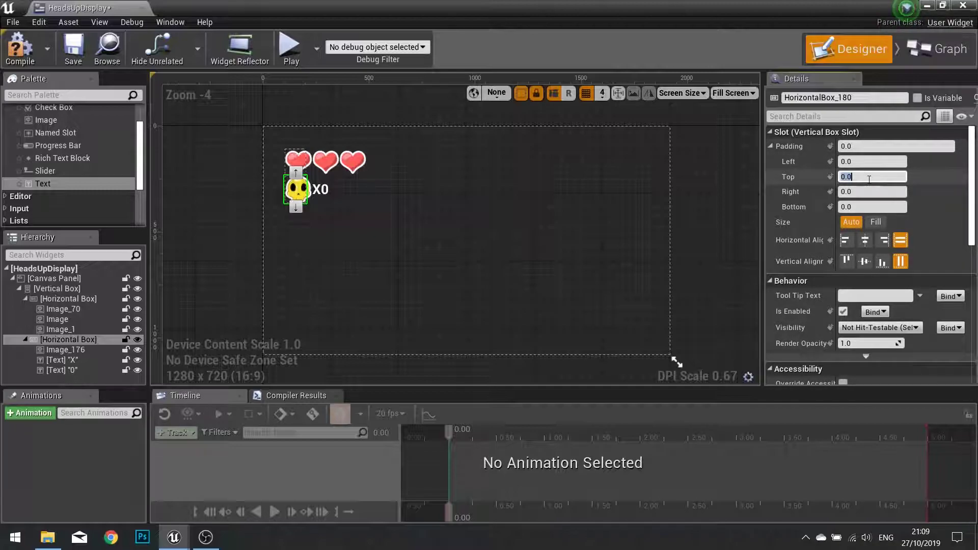
pyautogui.write('40')
pyautogui.press('Return')
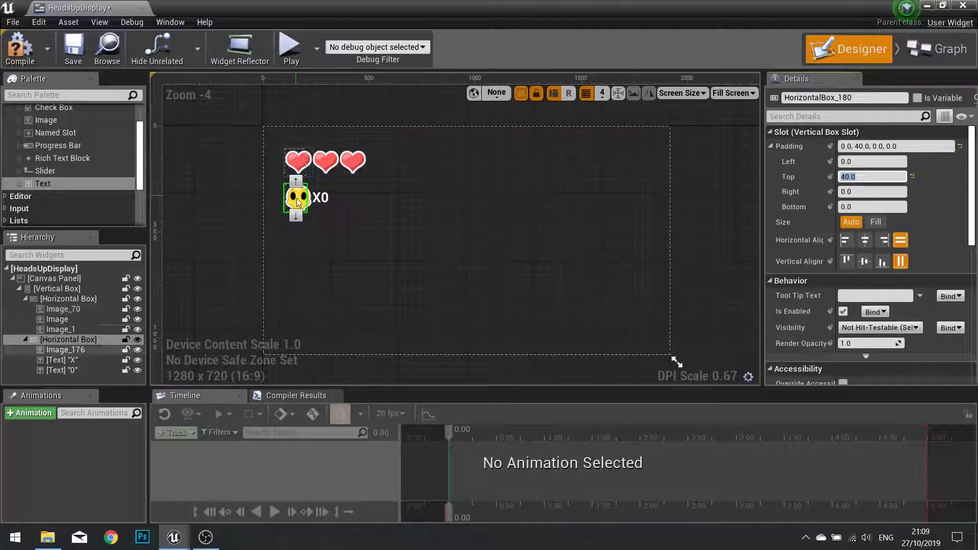
pyautogui.click(329, 276)
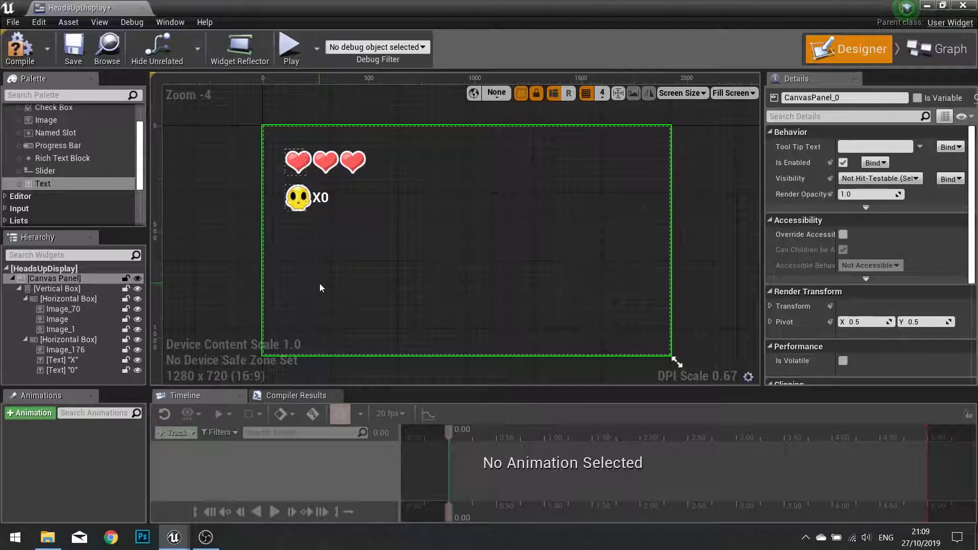
# Rename the 0 counter text block to NumberOfKeys and mark it Is Variable
pyautogui.click(324, 203)
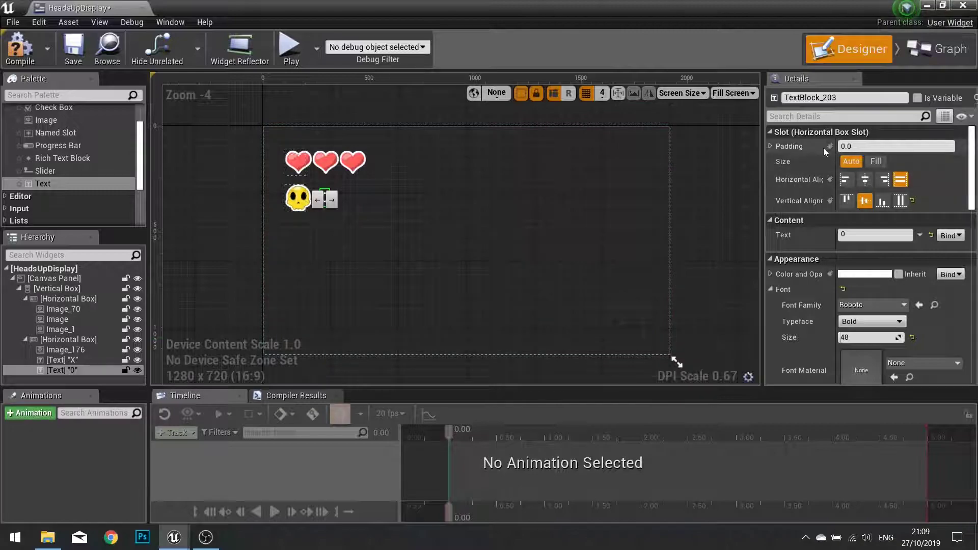
pyautogui.click(848, 98)
pyautogui.moveTo(847, 97); pyautogui.dragTo(783, 98)
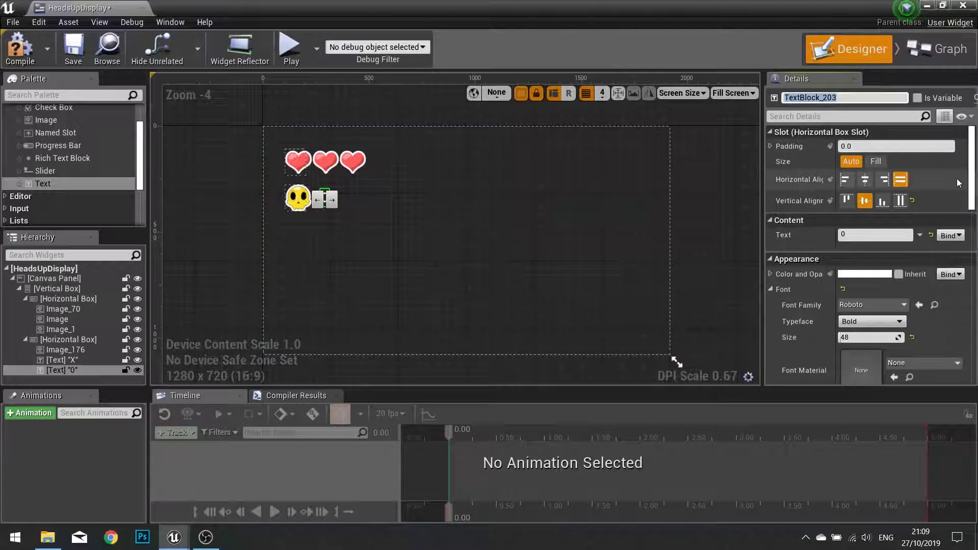
pyautogui.write('Num')
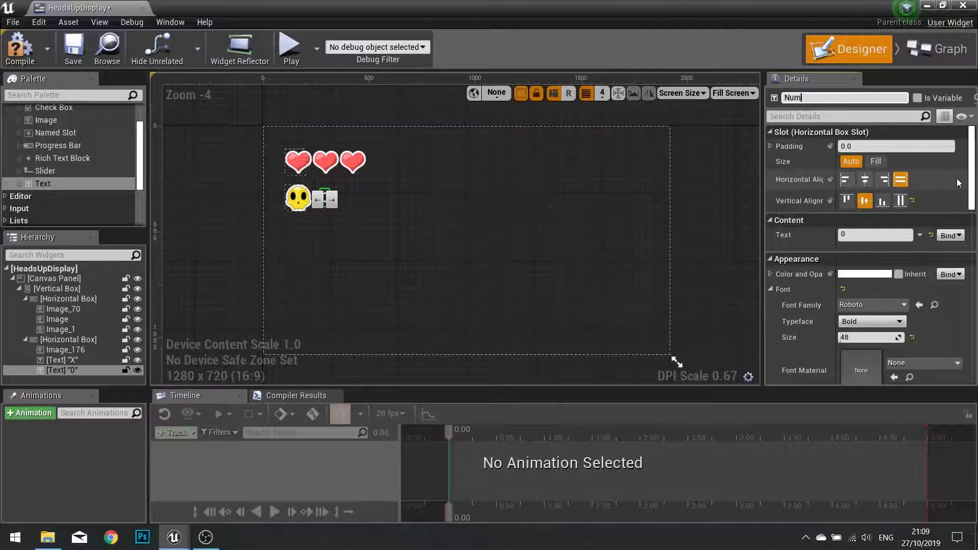
pyautogui.write('berOfKeys')
pyautogui.press('Return')
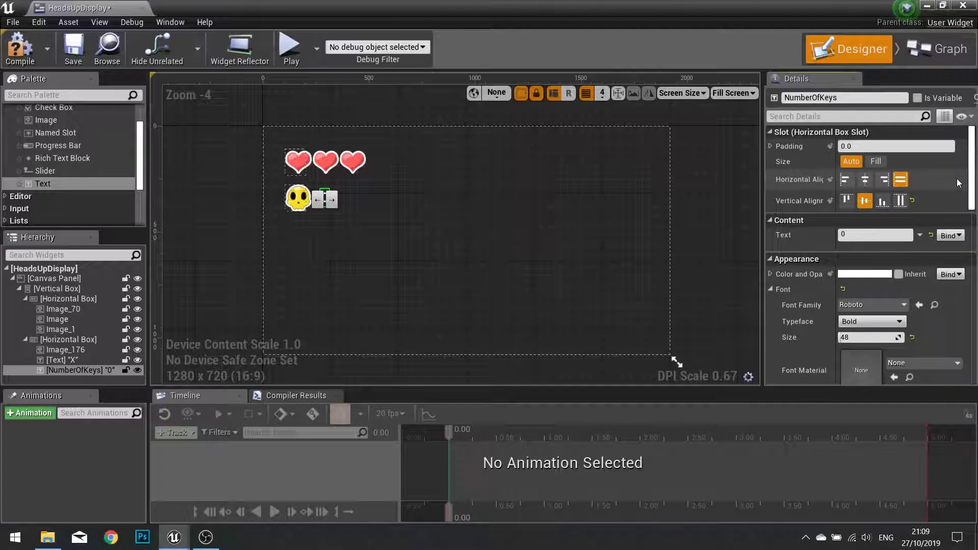
pyautogui.click(917, 99)
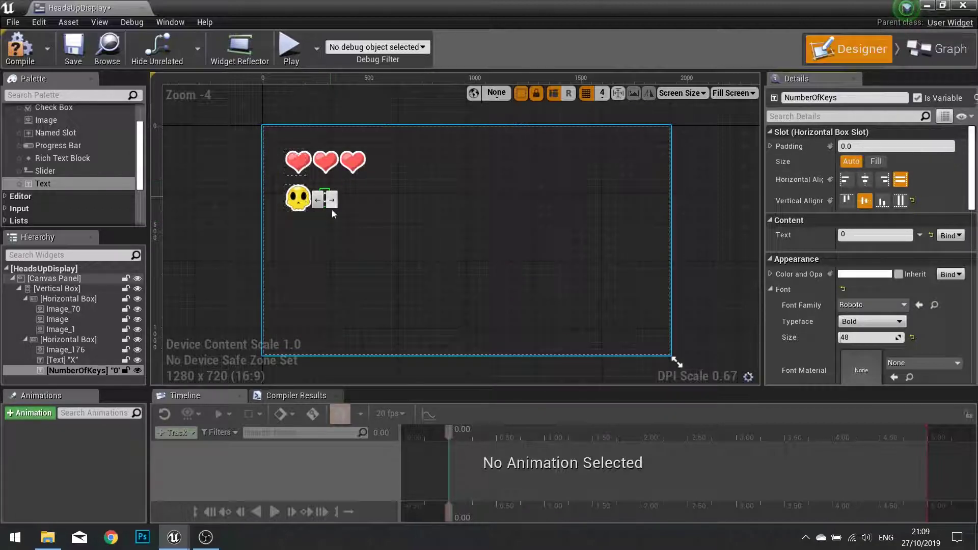
pyautogui.click(358, 240)
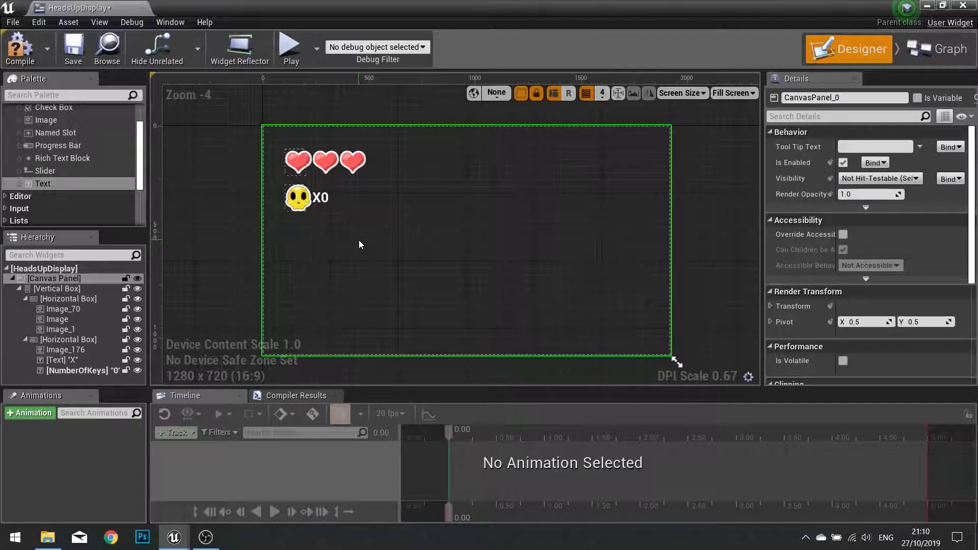
# Rename the hearts row to HealthBox as a variable, compile, and close the widget editor
pyautogui.click(83, 300)
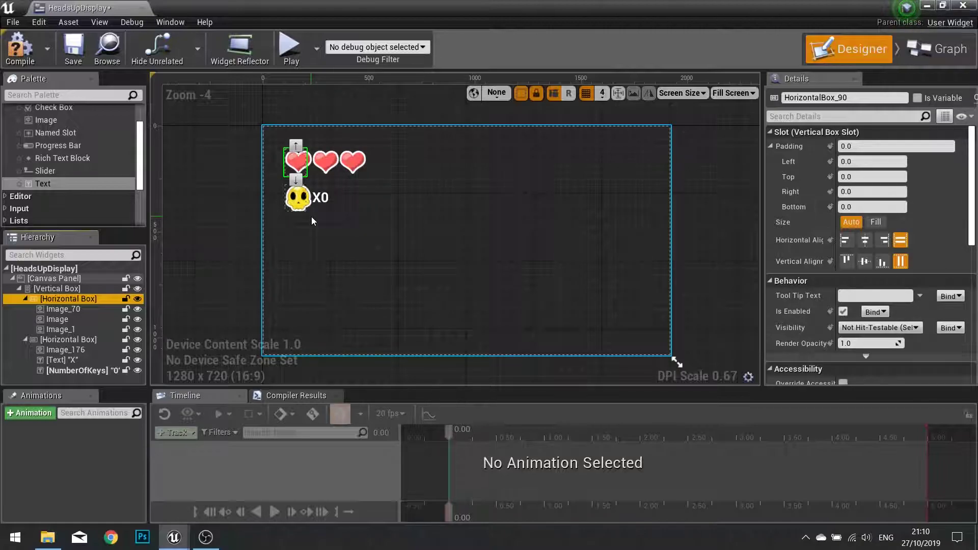
pyautogui.click(70, 302)
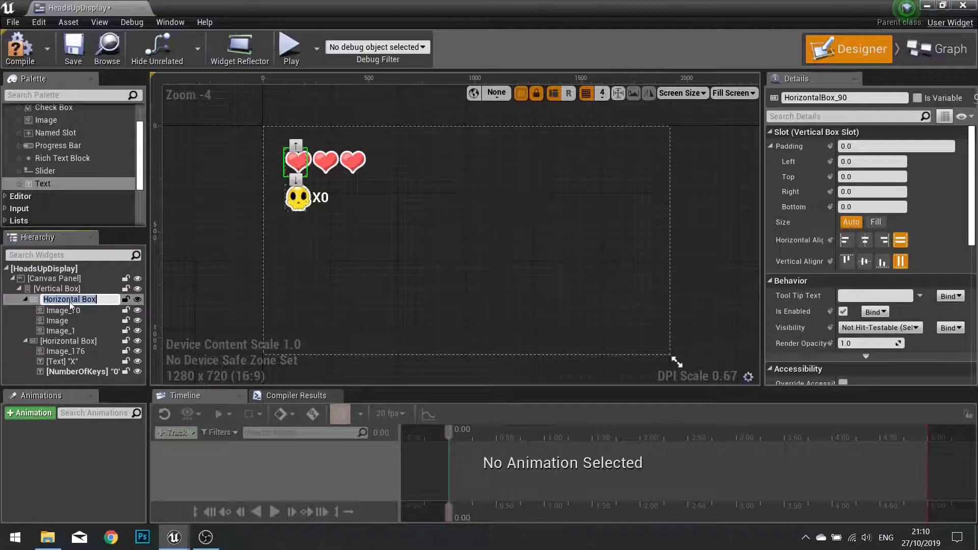
pyautogui.click(857, 97)
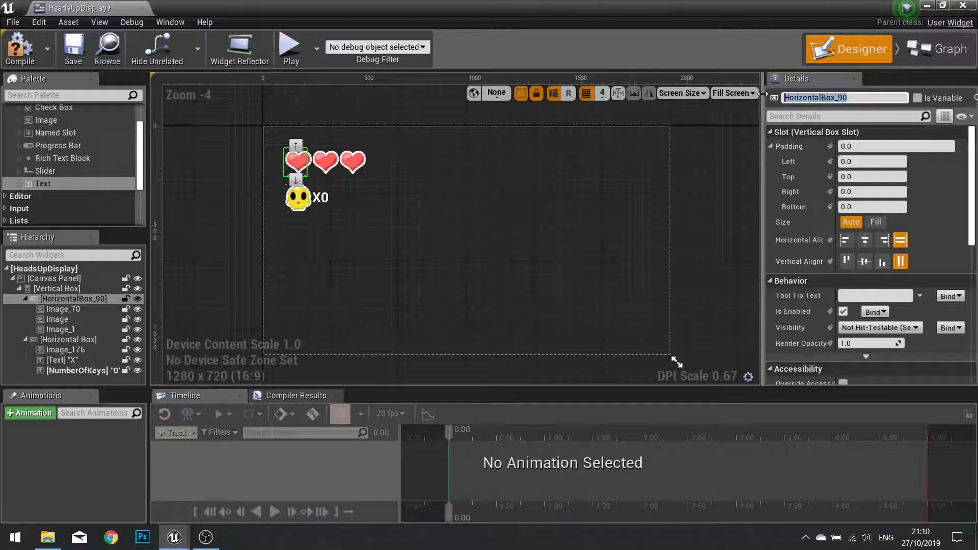
pyautogui.write('He')
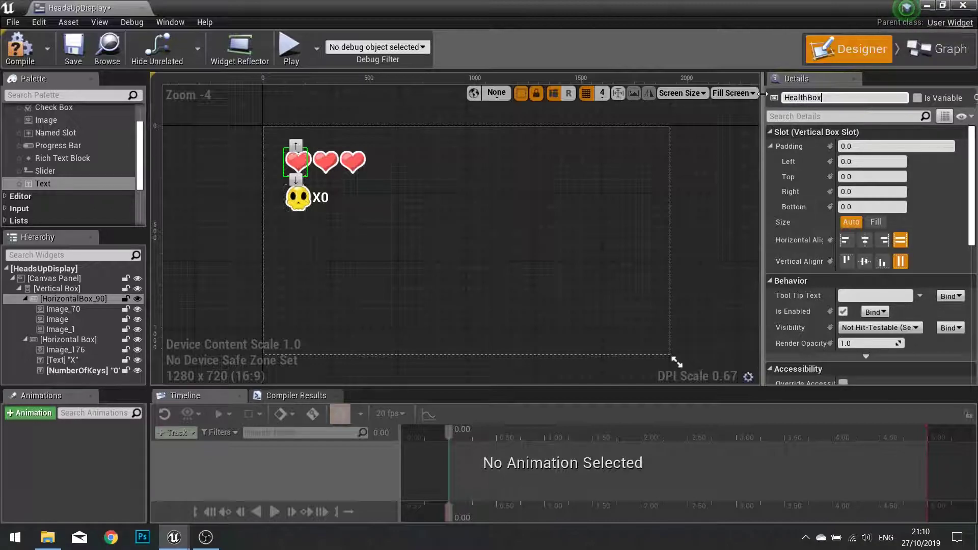
pyautogui.write('althBox')
pyautogui.press('Return')
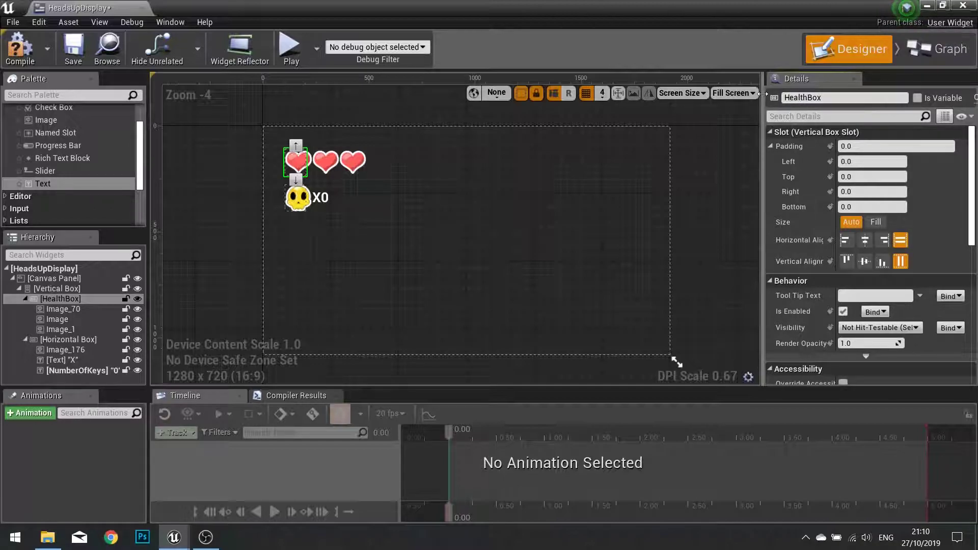
pyautogui.click(917, 97)
pyautogui.click(31, 55)
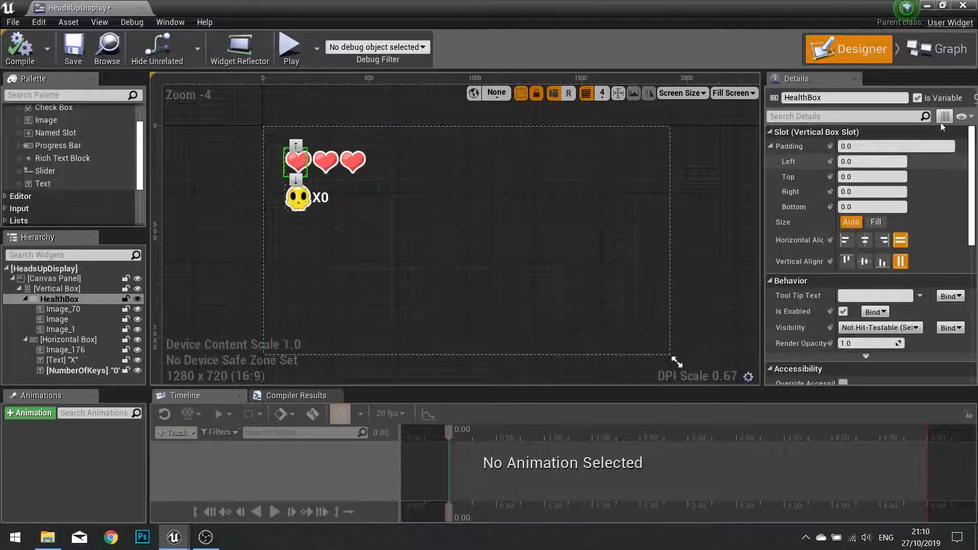
pyautogui.click(962, 6)
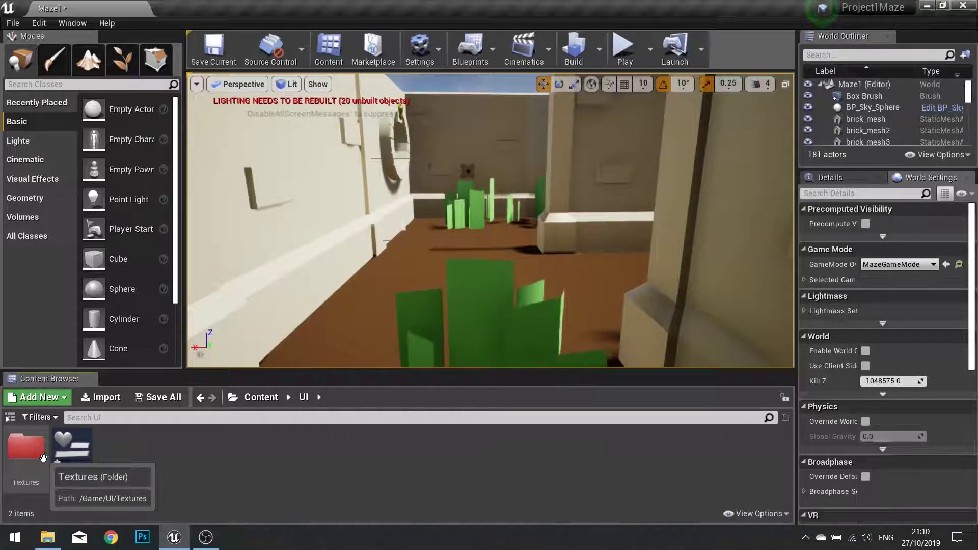
# Open the MazeGameMode blueprint from the Content/GameSettings folder
pyautogui.click(262, 398)
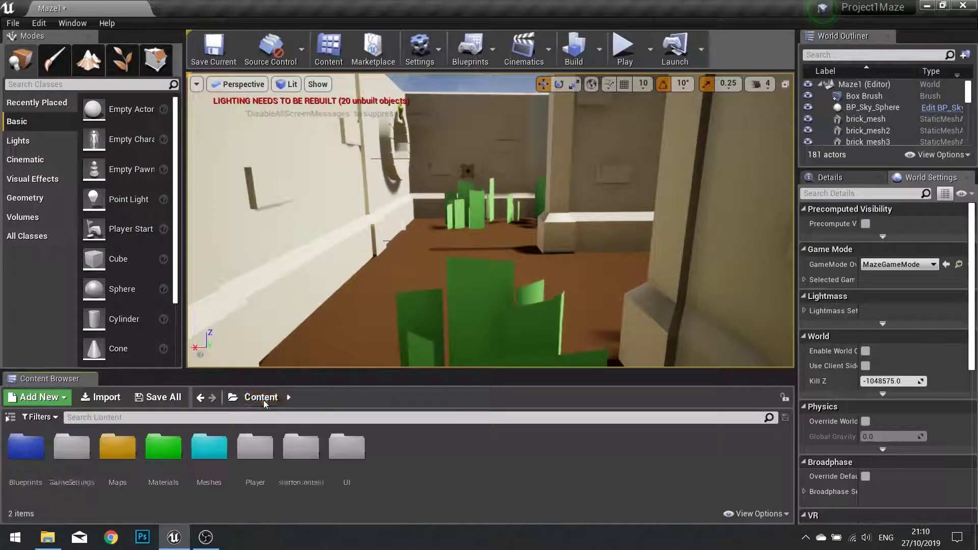
pyautogui.doubleClick(73, 450)
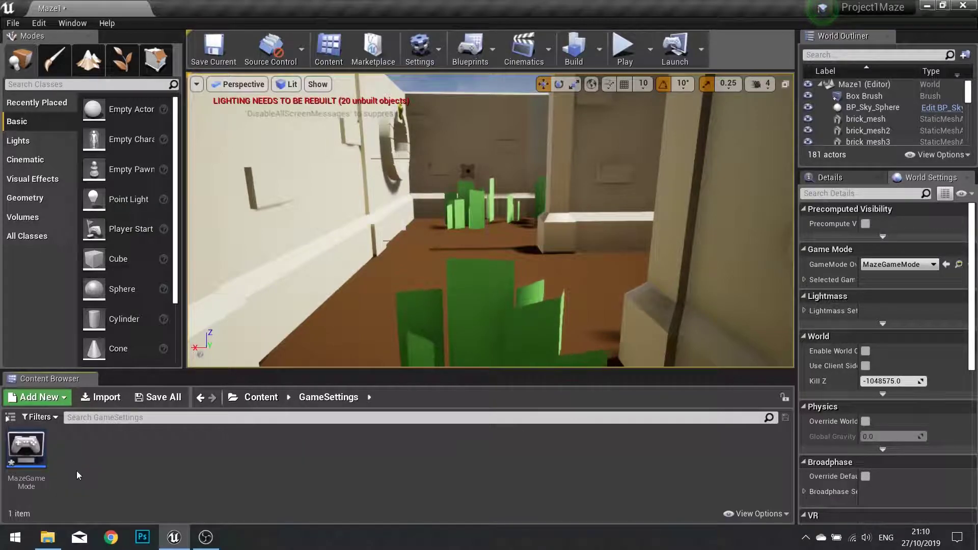
pyautogui.click(34, 479)
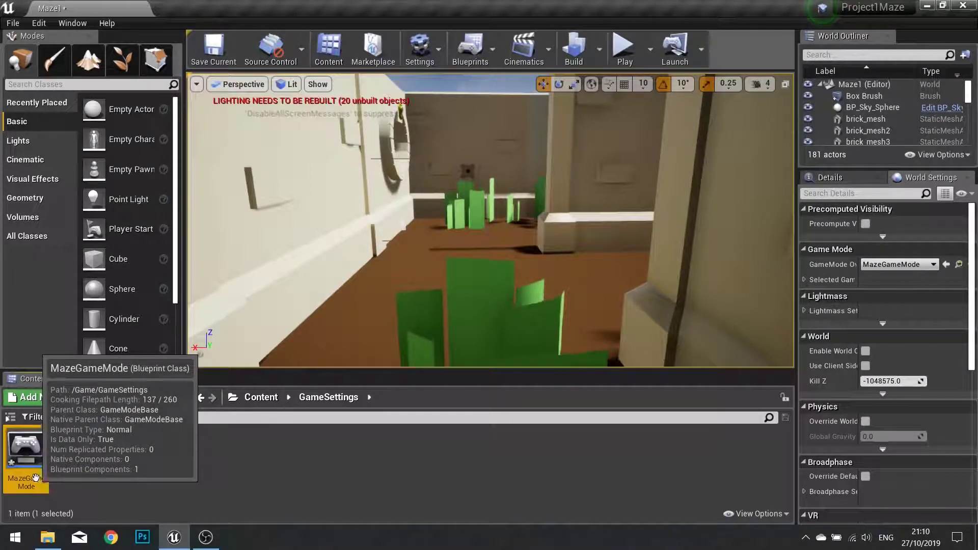
pyautogui.doubleClick(36, 478)
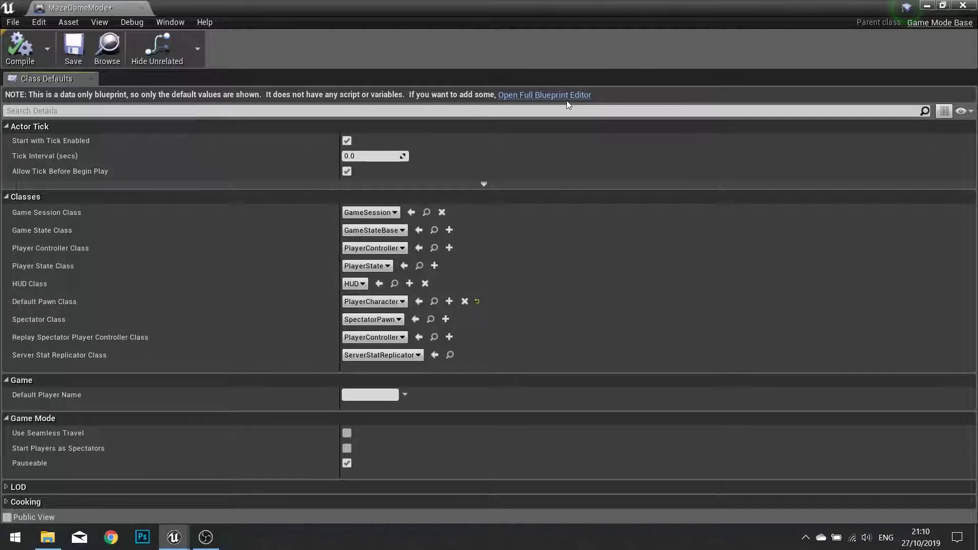
# Switch to the full Blueprint editor and place an Event BeginPlay node in the Event Graph
pyautogui.click(523, 95)
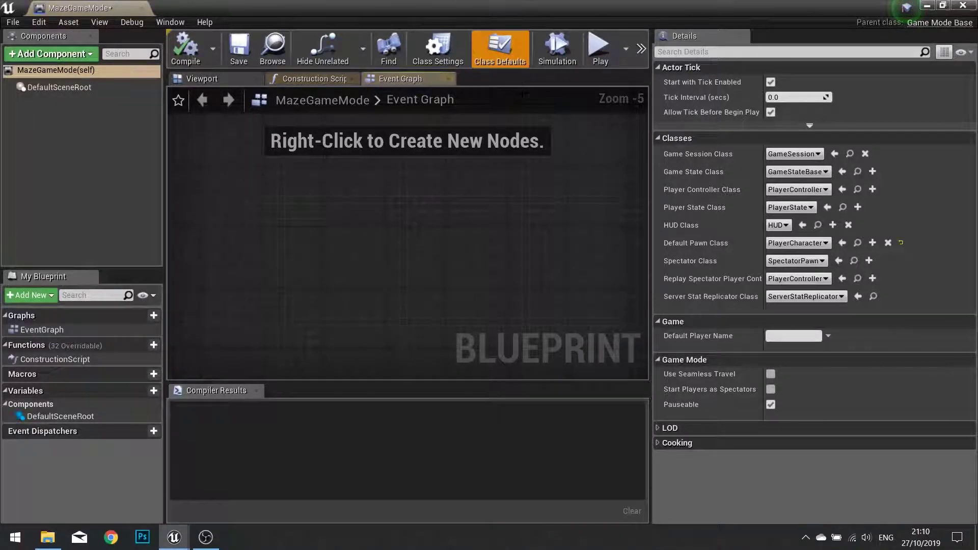
pyautogui.rightClick(287, 203)
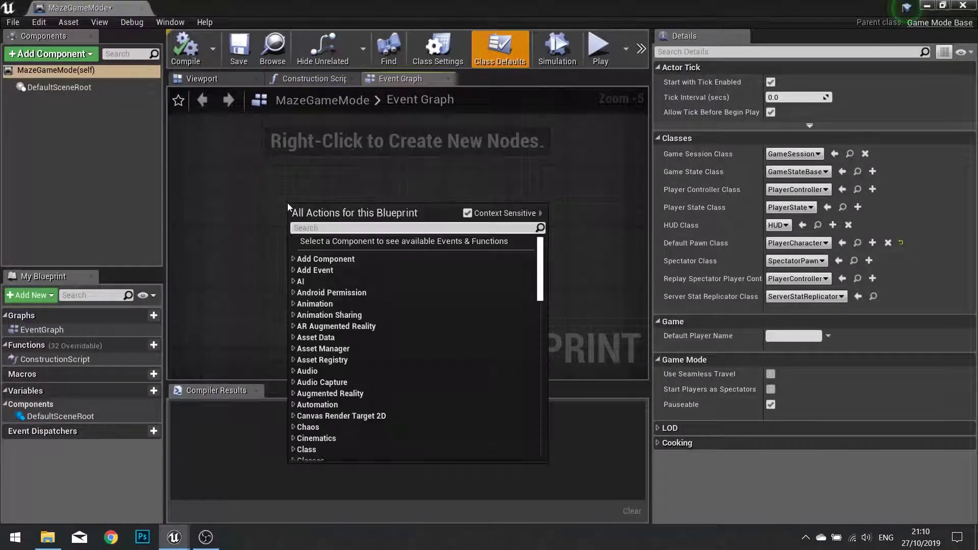
pyautogui.write('beginplay')
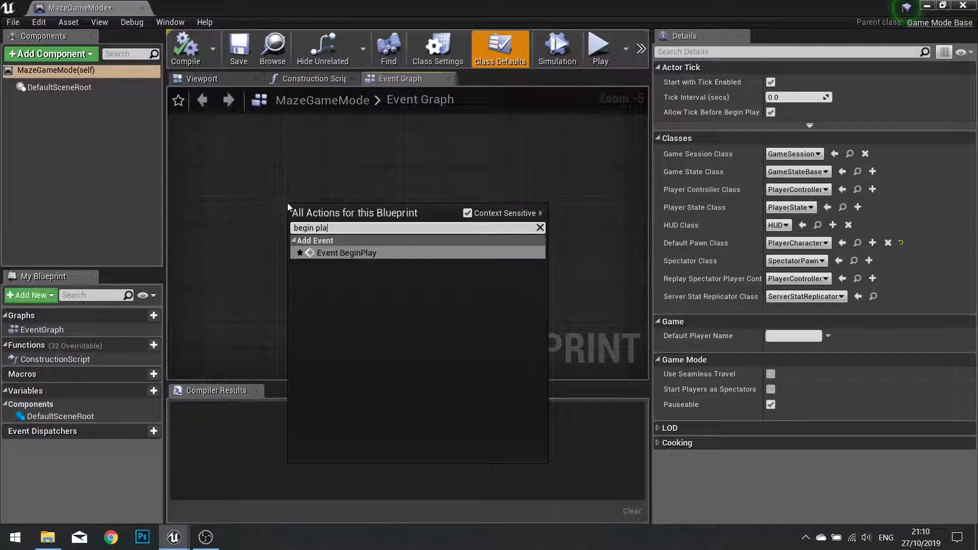
pyautogui.press('Return')
pyautogui.scroll(5, 289, 204)
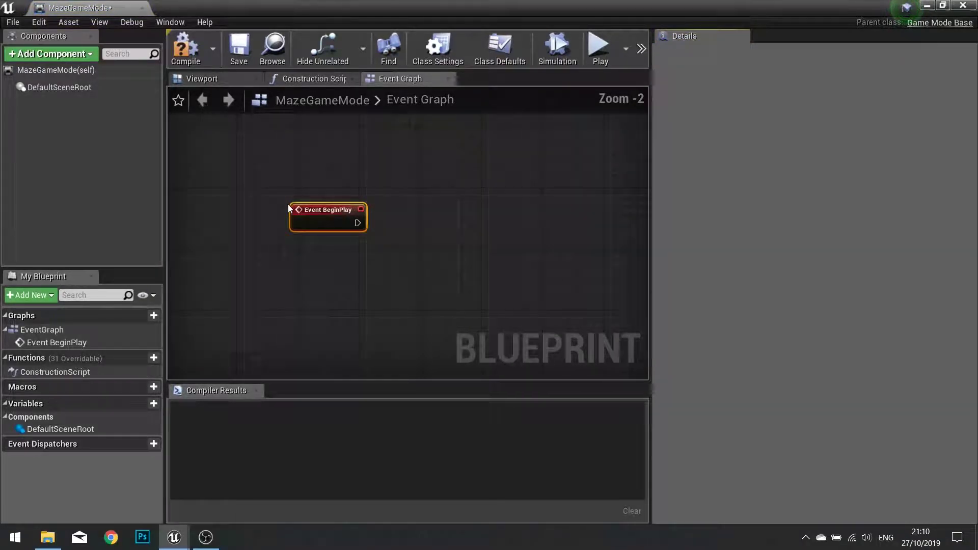
pyautogui.moveTo(321, 241); pyautogui.dragTo(300, 179, button='right')
pyautogui.moveTo(289, 155); pyautogui.dragTo(288, 165)
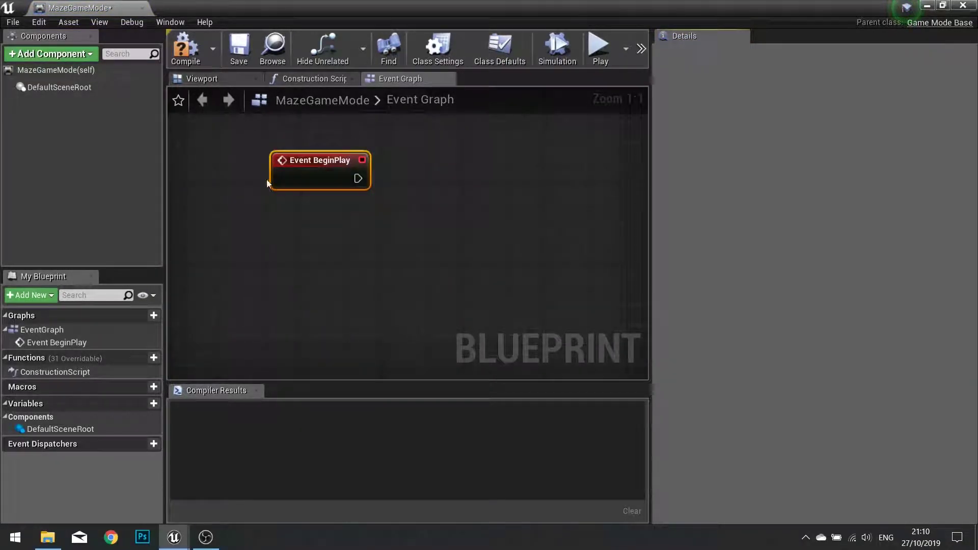
pyautogui.moveTo(356, 179)
pyautogui.mouseDown()
pyautogui.moveTo(290, 179)
pyautogui.moveTo(364, 179)
pyautogui.mouseUp()
# Add a Create Widget node after BeginPlay with its class set to HeadsUpDisplay
pyautogui.write('create wid')
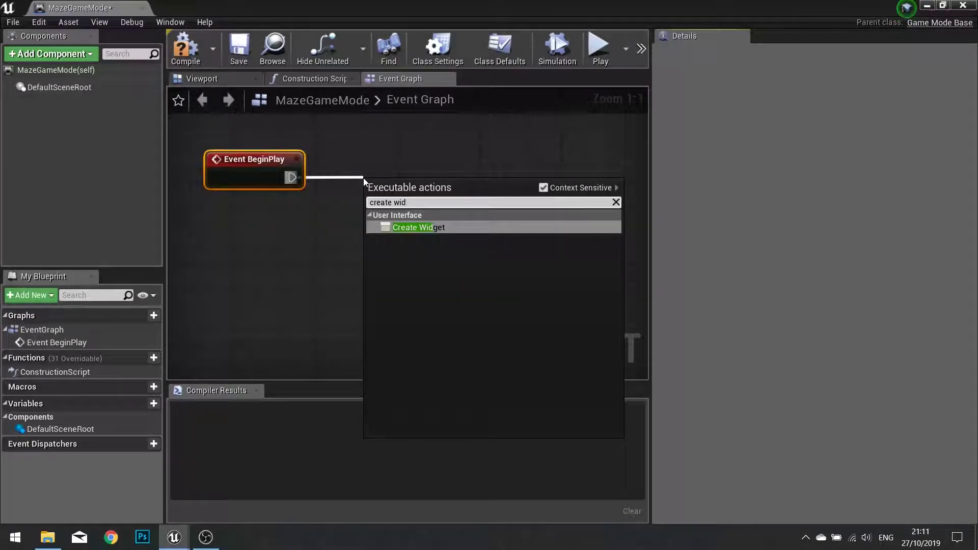
pyautogui.press('Return')
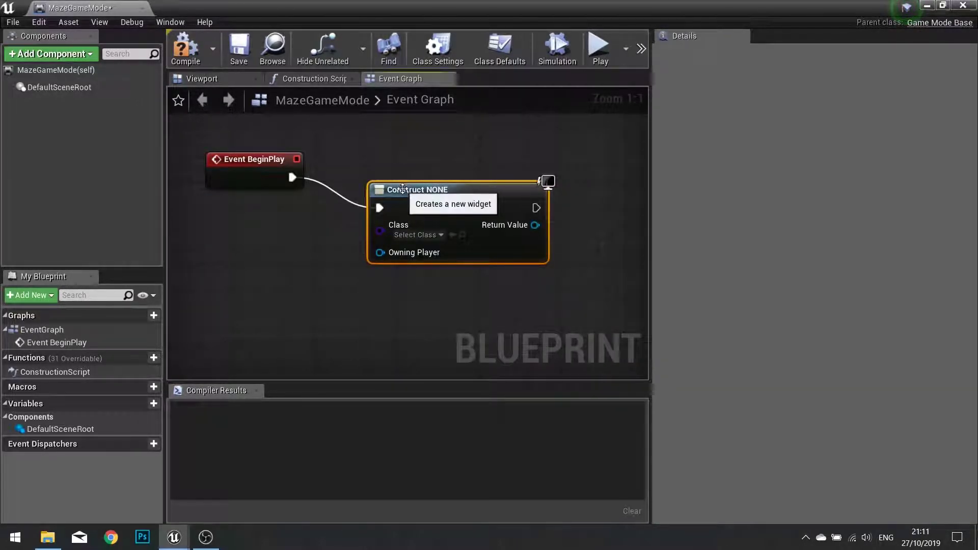
pyautogui.moveTo(402, 189); pyautogui.dragTo(382, 157)
pyautogui.click(396, 204)
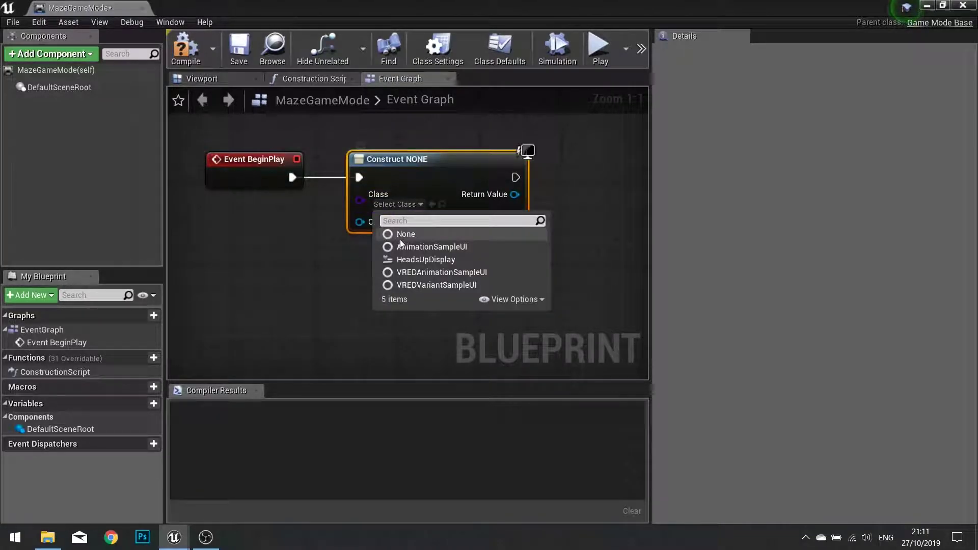
pyautogui.click(404, 260)
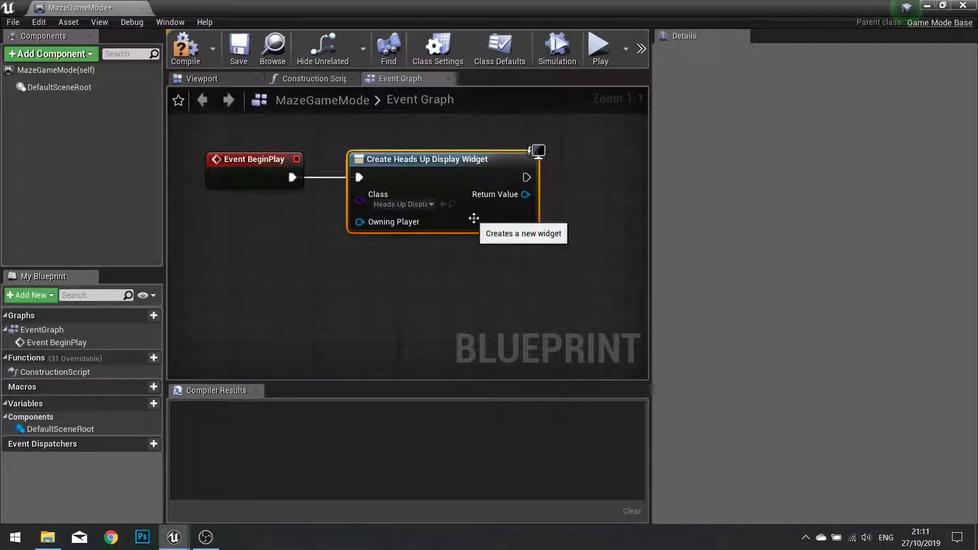
pyautogui.moveTo(528, 269); pyautogui.dragTo(382, 264, button='right')
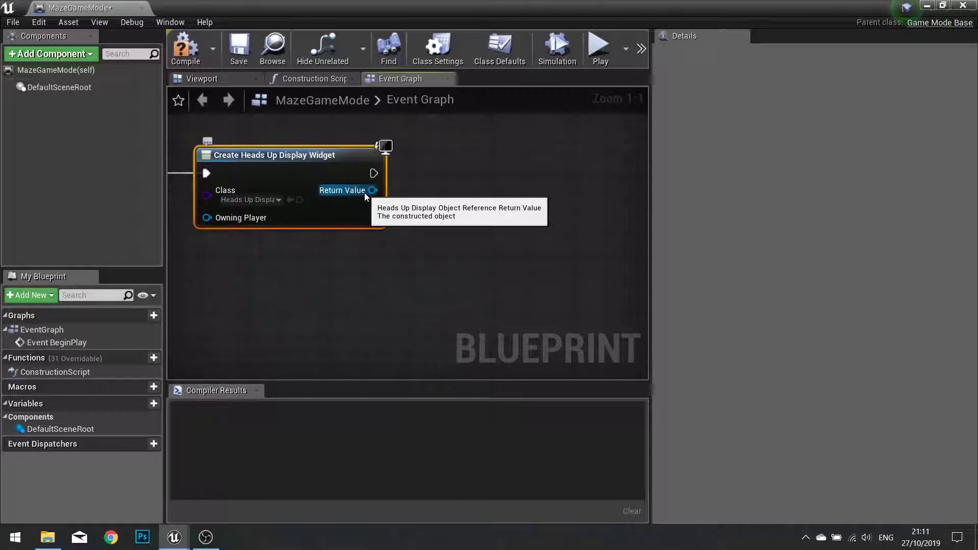
# Promote the Create Widget return value to a HeadsUpDisplay variable and position its SET node
pyautogui.moveTo(365, 192); pyautogui.dragTo(425, 191)
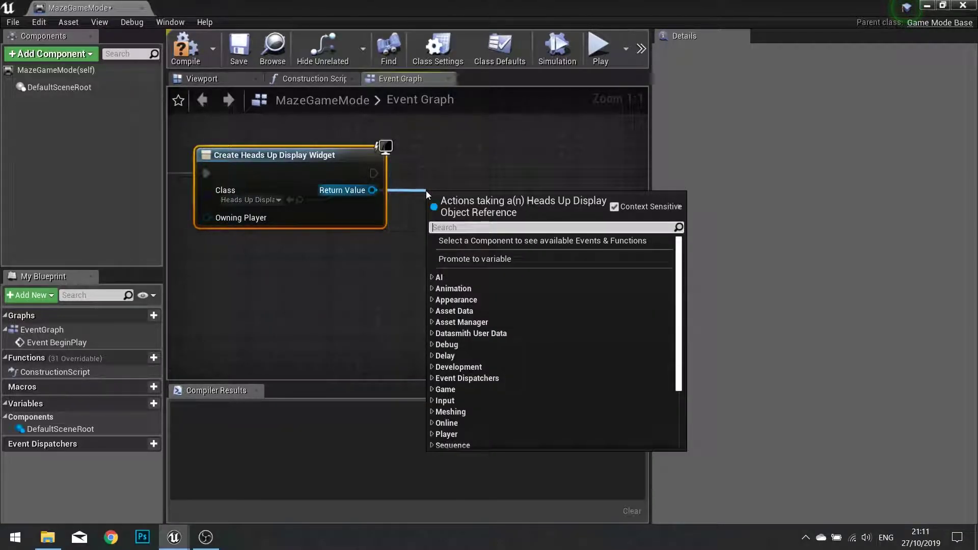
pyautogui.click(459, 260)
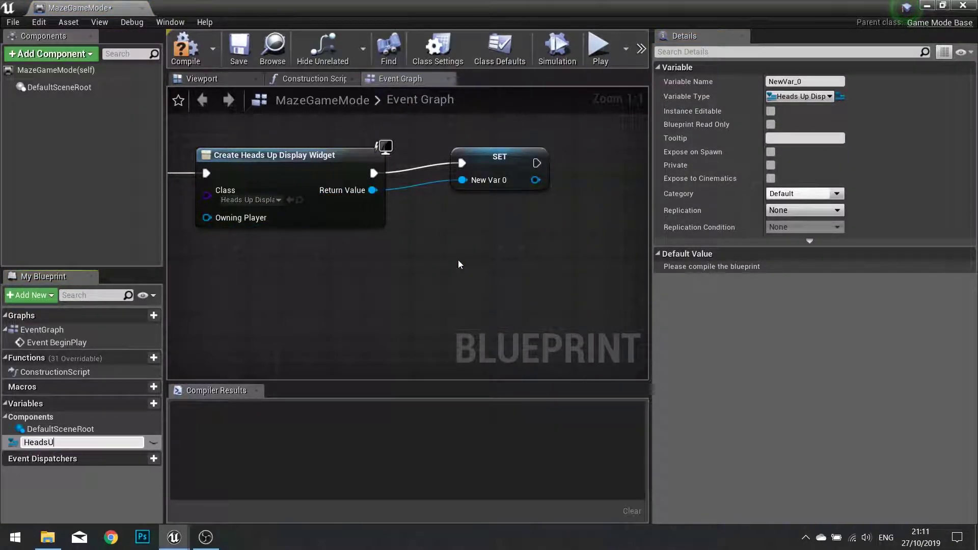
pyautogui.write('HeadsUpDisplay')
pyautogui.press('Return')
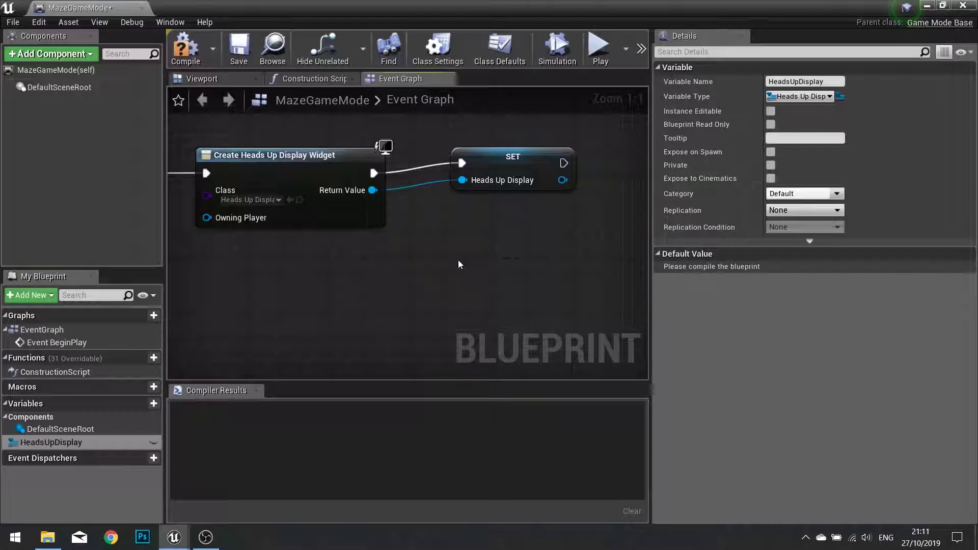
pyautogui.moveTo(507, 168); pyautogui.dragTo(486, 189)
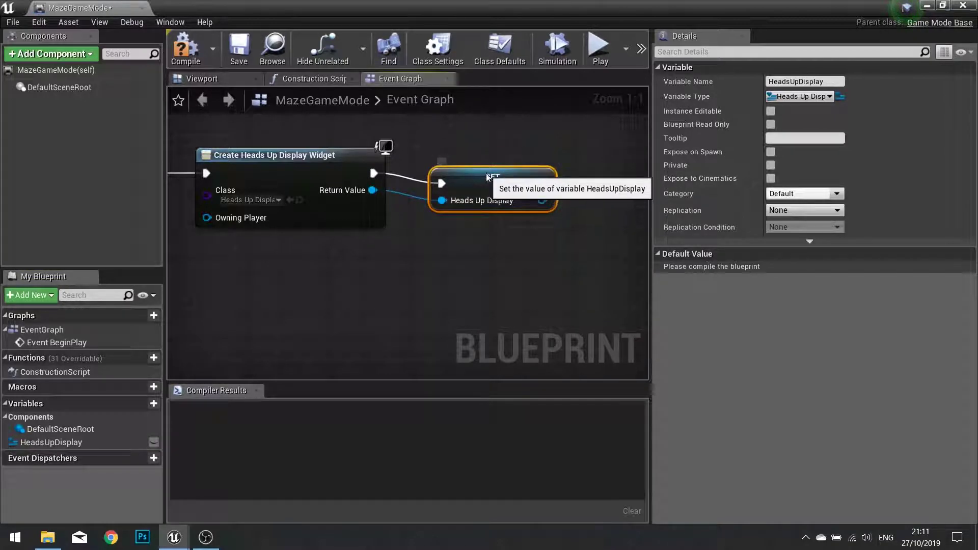
pyautogui.moveTo(260, 123); pyautogui.dragTo(370, 232)
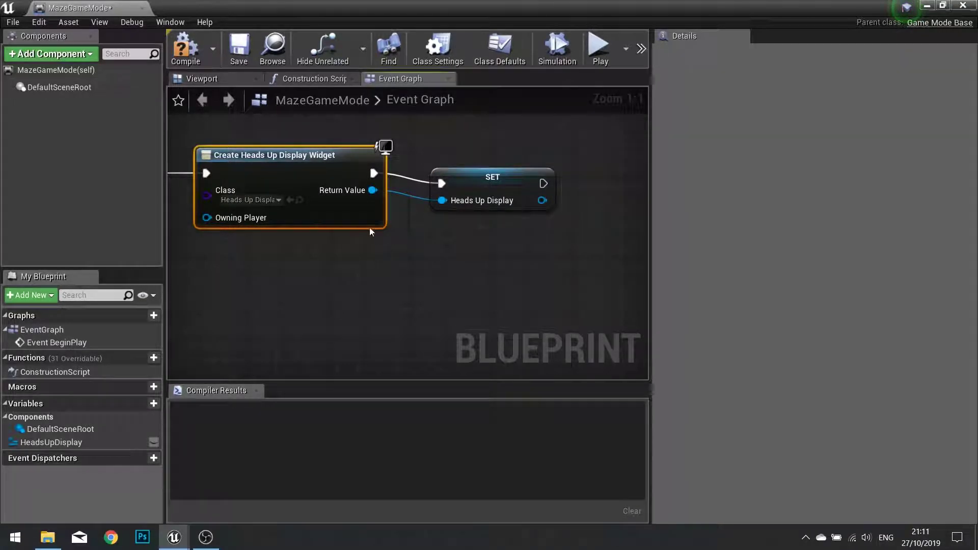
pyautogui.moveTo(505, 179); pyautogui.dragTo(493, 170)
pyautogui.moveTo(391, 135); pyautogui.dragTo(553, 243)
pyautogui.moveTo(573, 258); pyautogui.dragTo(363, 246, button='right')
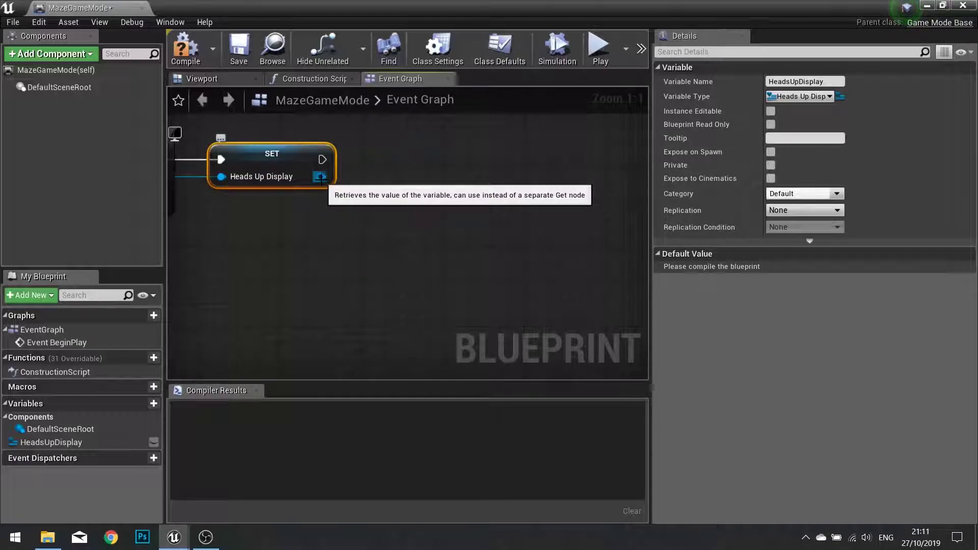
pyautogui.moveTo(320, 177); pyautogui.dragTo(408, 177)
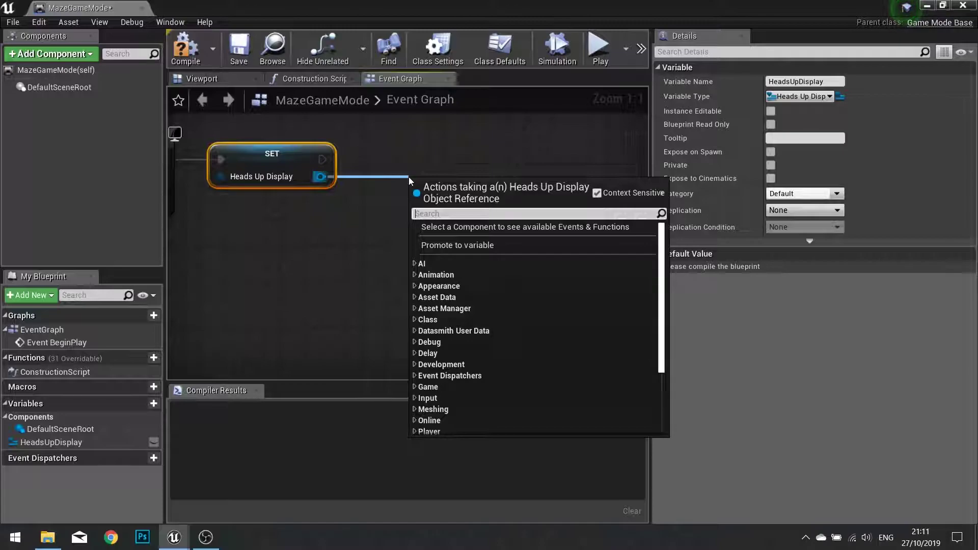
# Add an Add to Viewport node after the SET node and close the MazeGameMode blueprint
pyautogui.write('add to view')
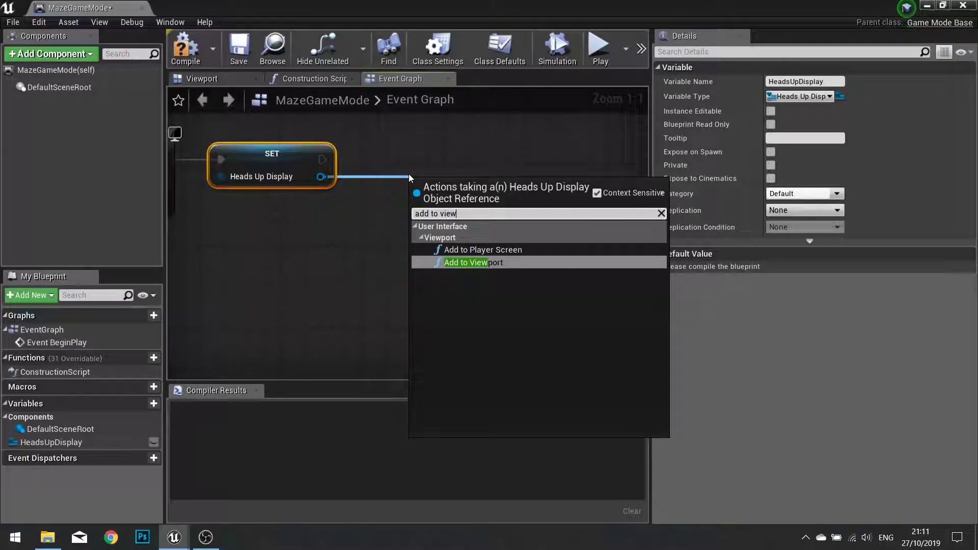
pyautogui.press('Return')
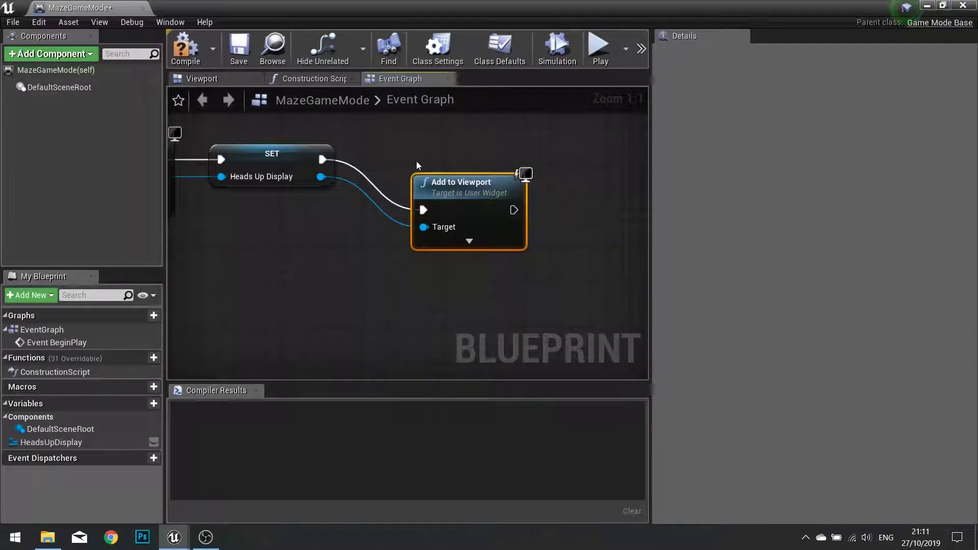
pyautogui.moveTo(438, 206); pyautogui.dragTo(428, 155)
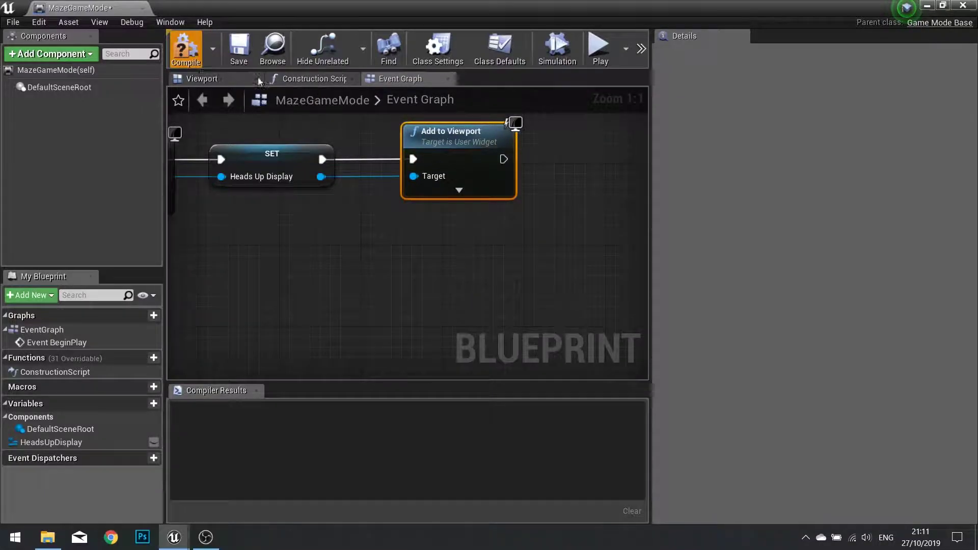
pyautogui.click(962, 6)
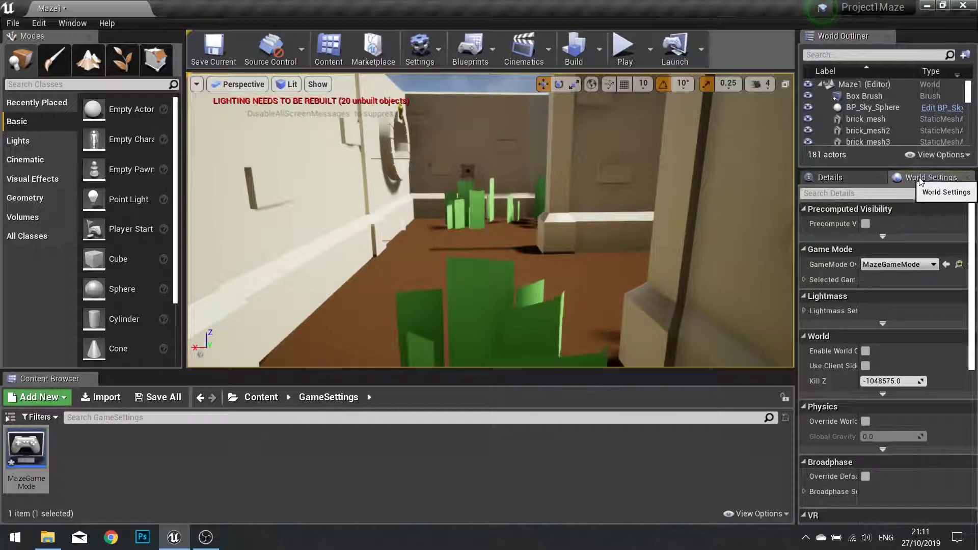
pyautogui.click(69, 23)
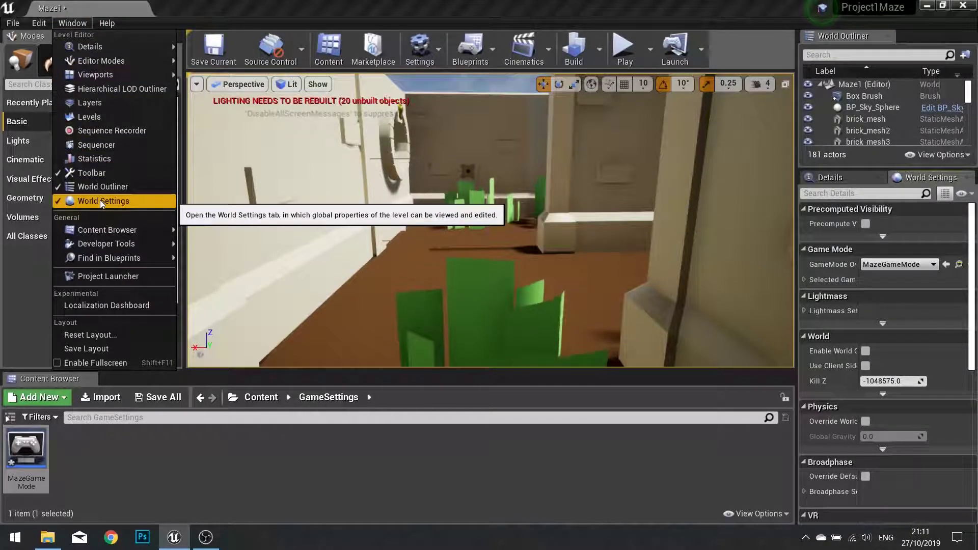
pyautogui.click(930, 177)
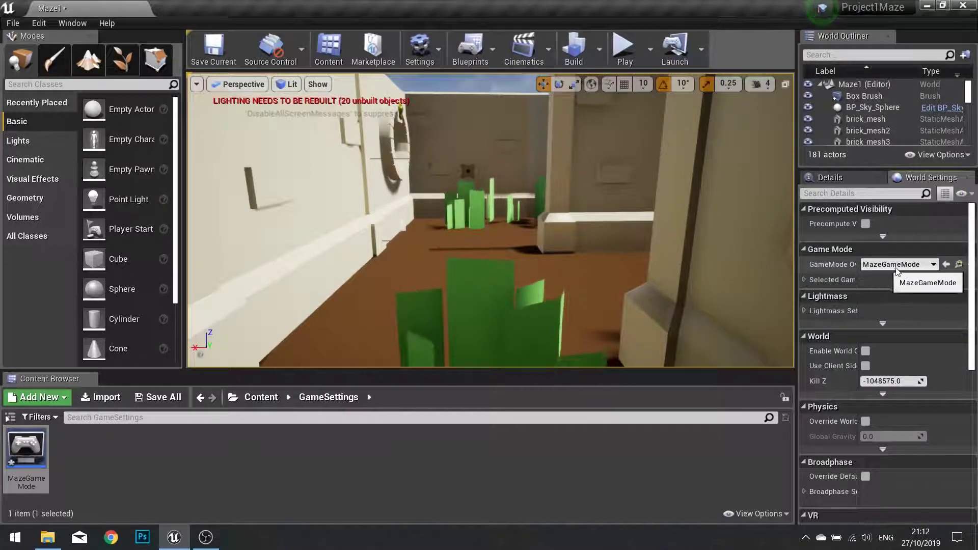
pyautogui.click(921, 266)
pyautogui.click(923, 267)
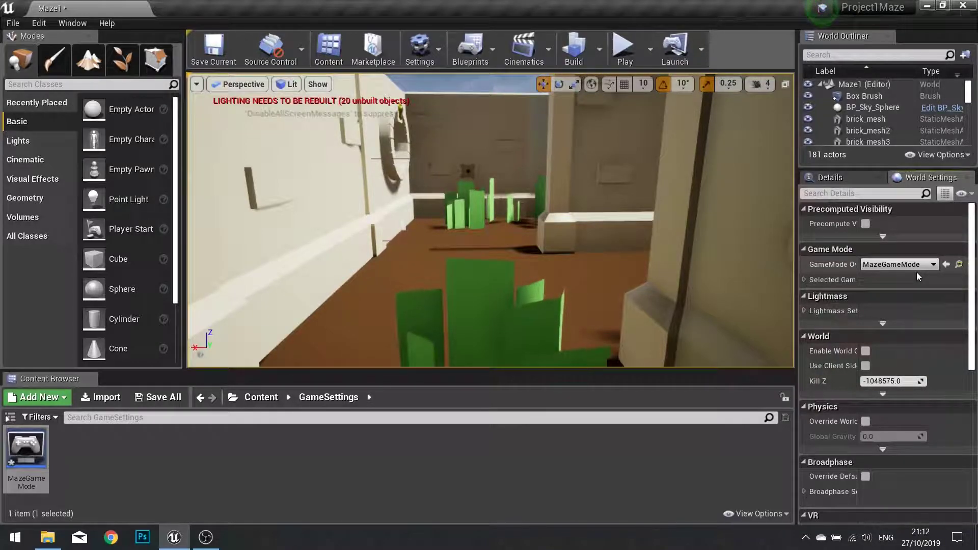
# Play Maze1 and walk forward through the maze to check the hearts and X0 HUD
pyautogui.click(624, 50)
pyautogui.press('w')
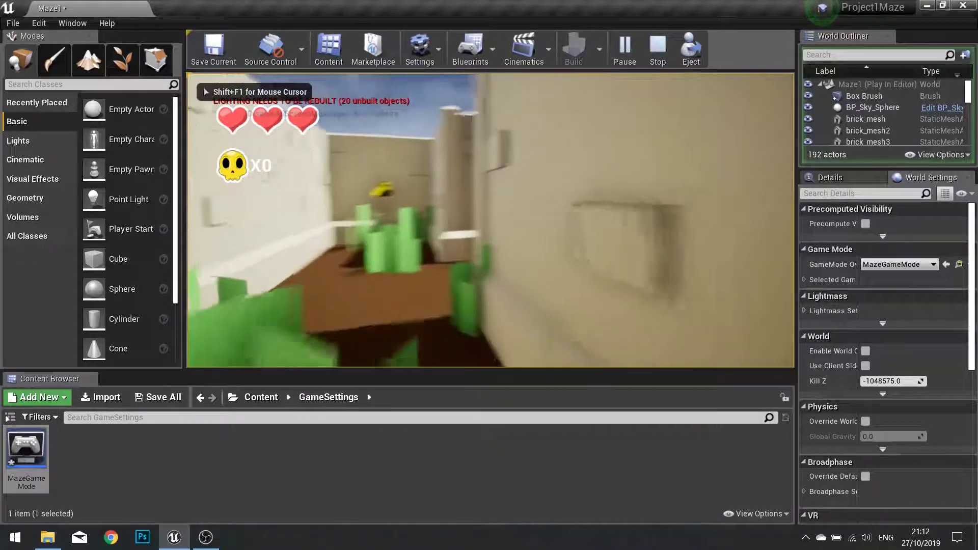
pyautogui.press('w')
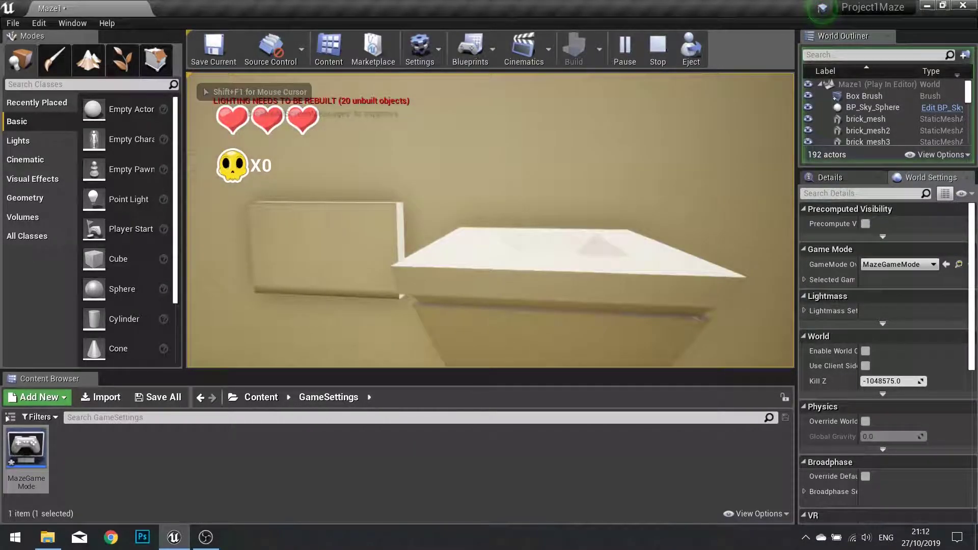
pyautogui.press('w')
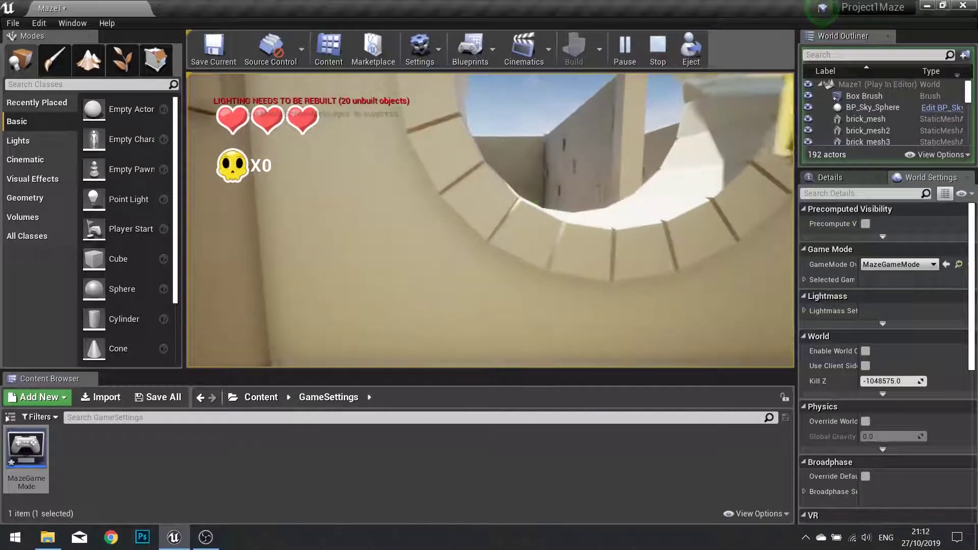
pyautogui.press('w')
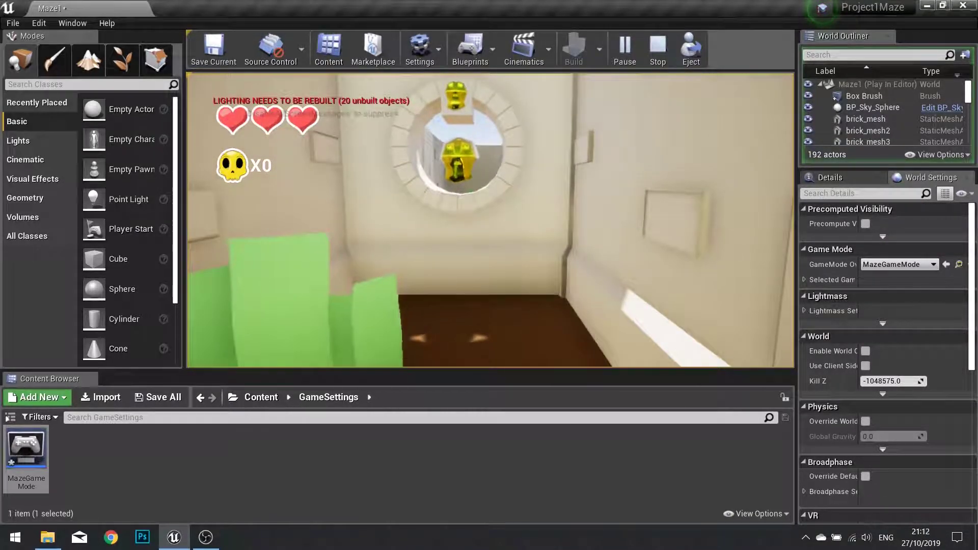
pyautogui.press('w')
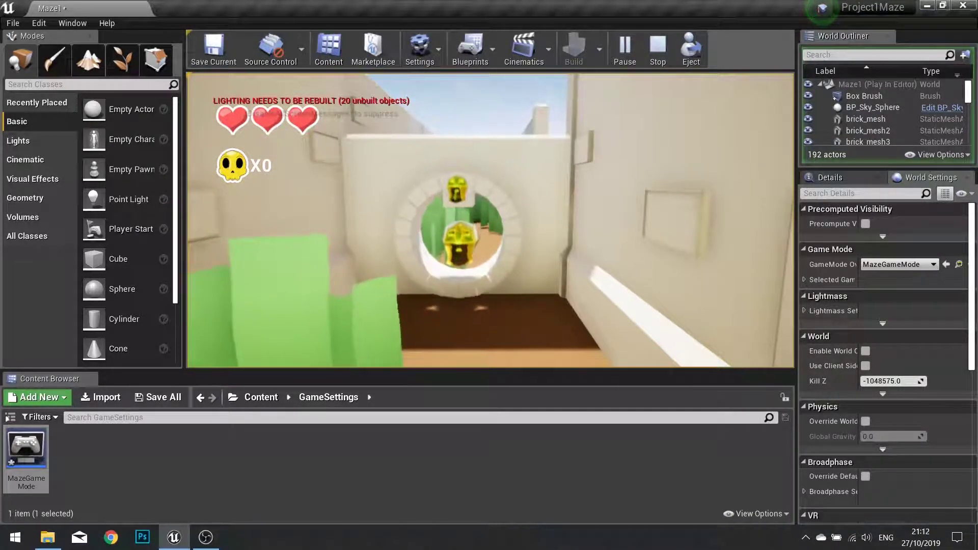
pyautogui.press('w')
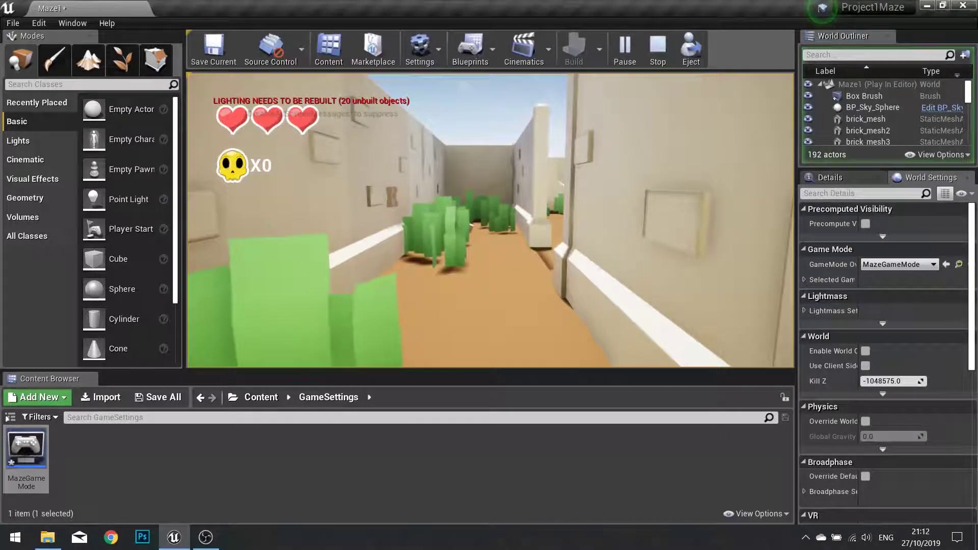